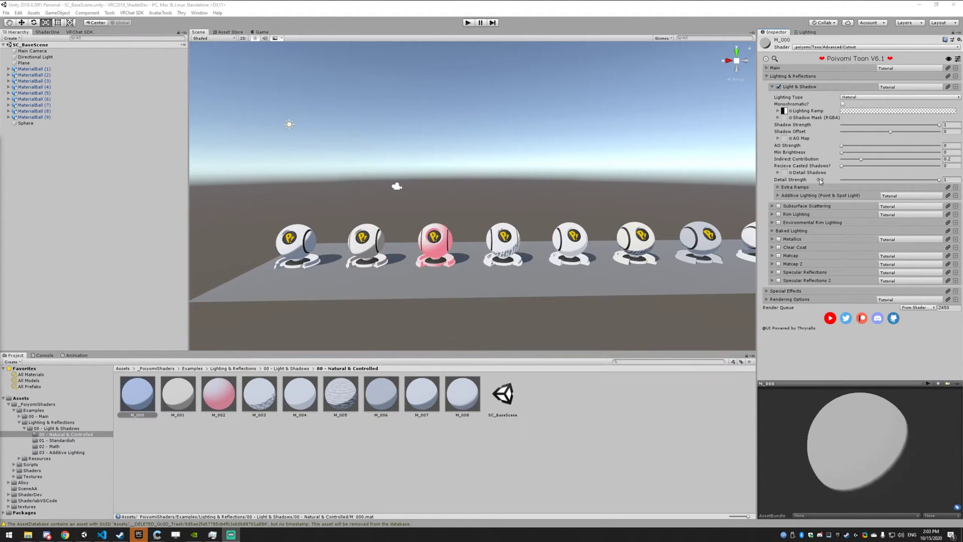
Lower material M_000's shadow strength to 0 and restore it to 1.
right_drag(418, 213, 416, 222)
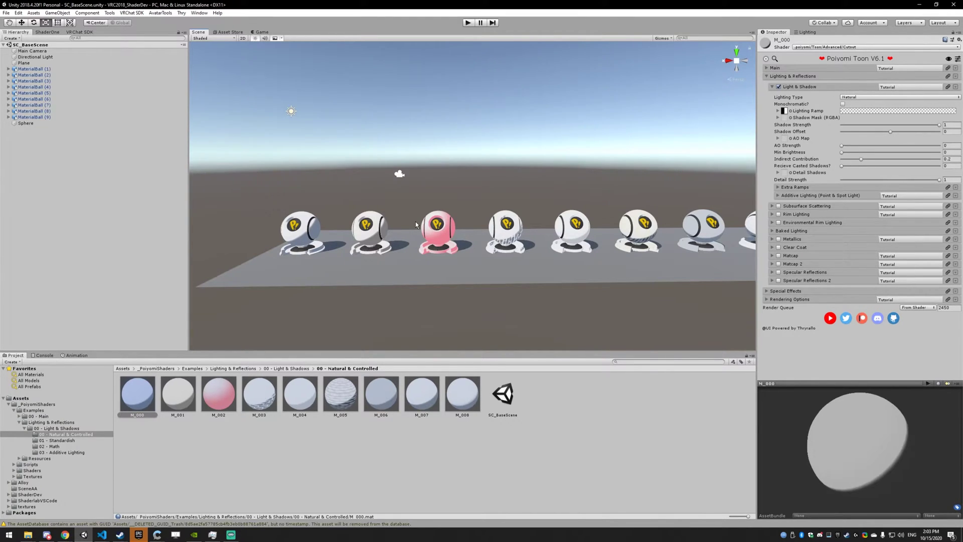
key(a)
right_drag(389, 198, 353, 214)
key(w)
click(135, 398)
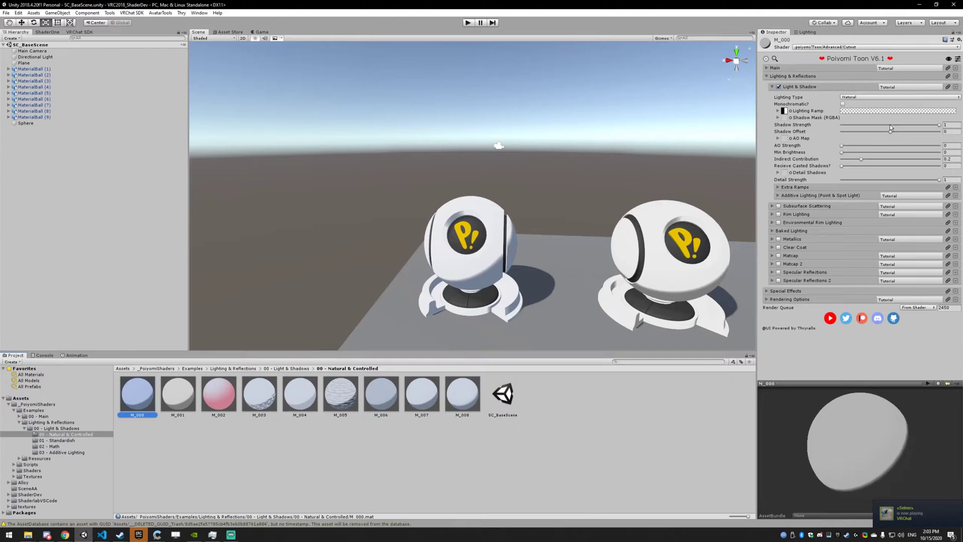
drag(908, 125, 792, 127)
middle_drag(627, 239, 628, 159)
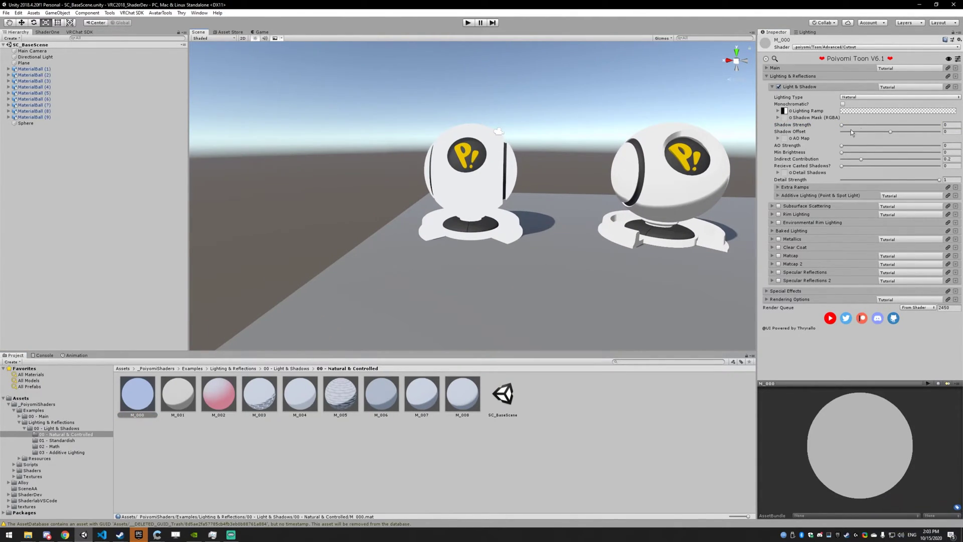
click(952, 125)
text(1)
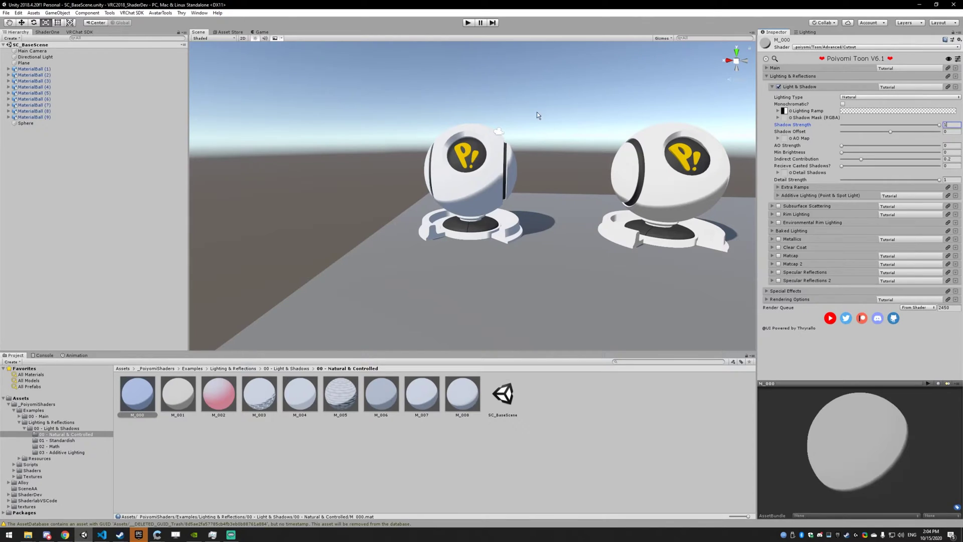
Keep M_000's lighting type on Natural and examine the shading of the first material balls from several angles.
middle_drag(537, 118, 520, 135)
right_drag(520, 136, 519, 142)
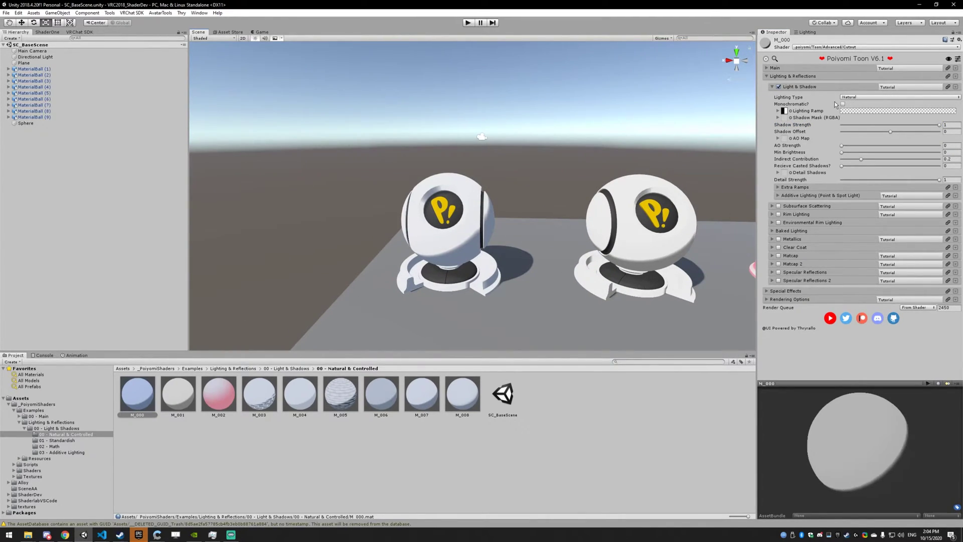
click(856, 97)
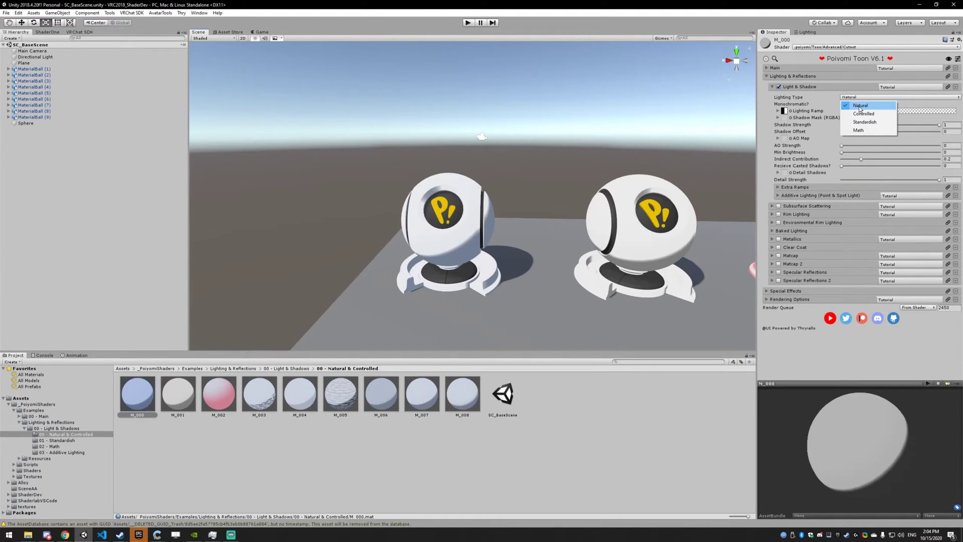
click(861, 106)
middle_drag(576, 163, 518, 189)
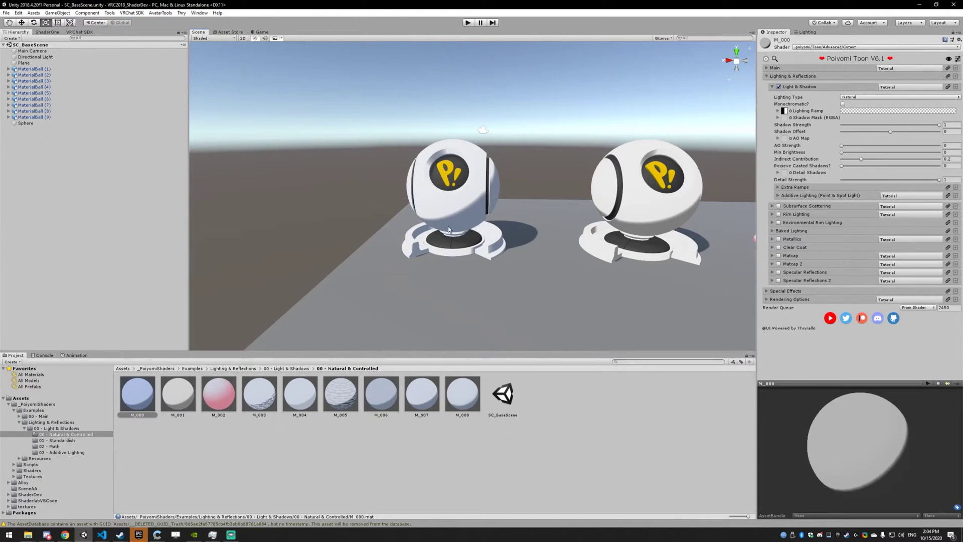
right_drag(462, 223, 452, 132)
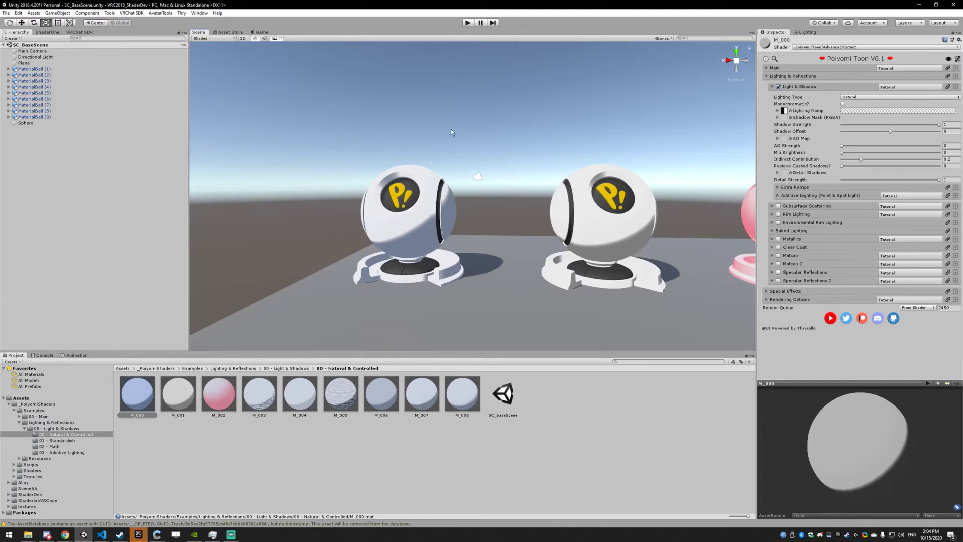
click(845, 104)
middle_drag(463, 183, 506, 203)
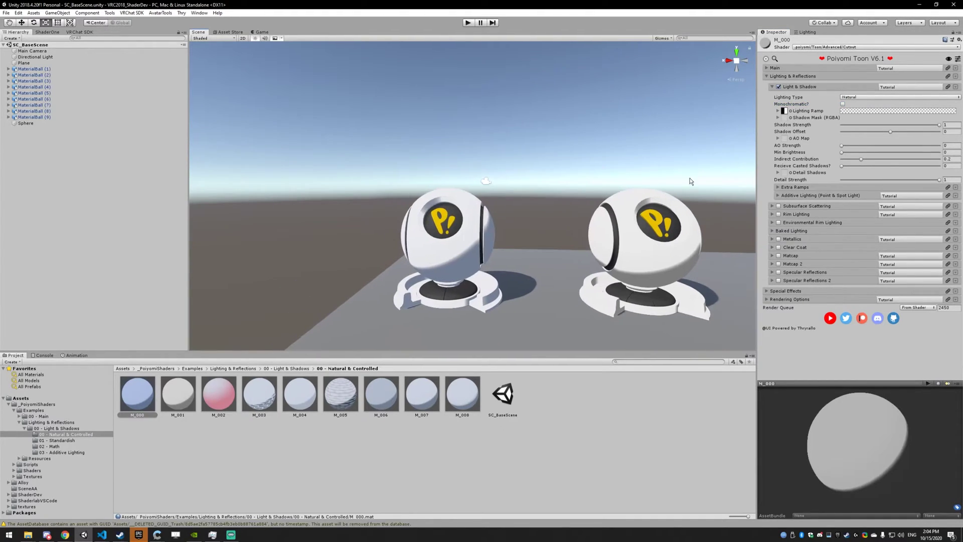
Compare the Controlled lighting type at shadow strength 1 with Natural on M_000, returning it to Natural.
click(861, 99)
click(863, 114)
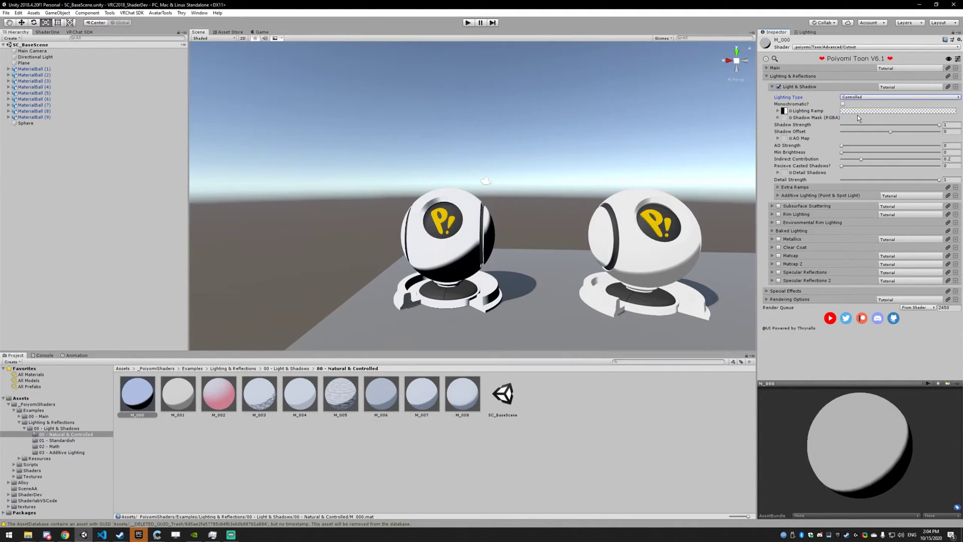
click(857, 97)
click(859, 106)
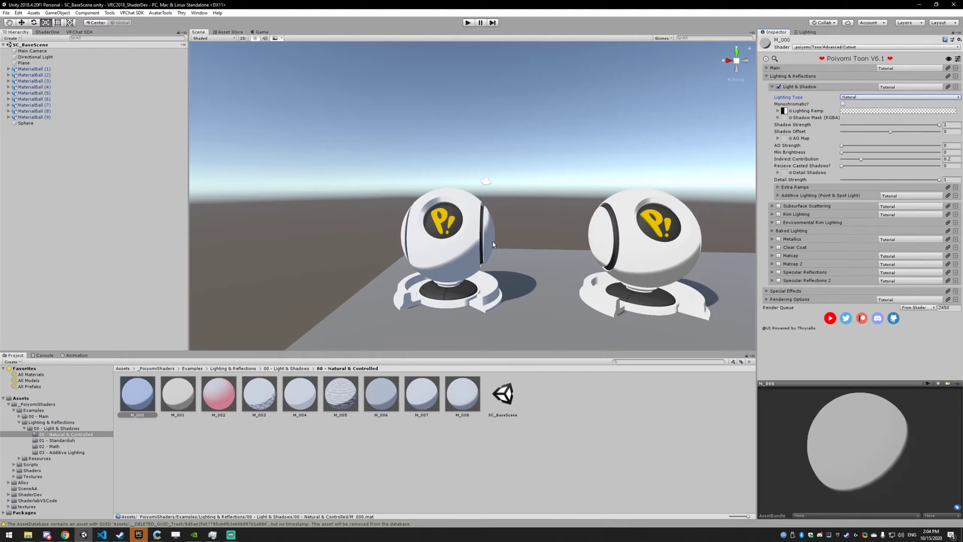
click(845, 98)
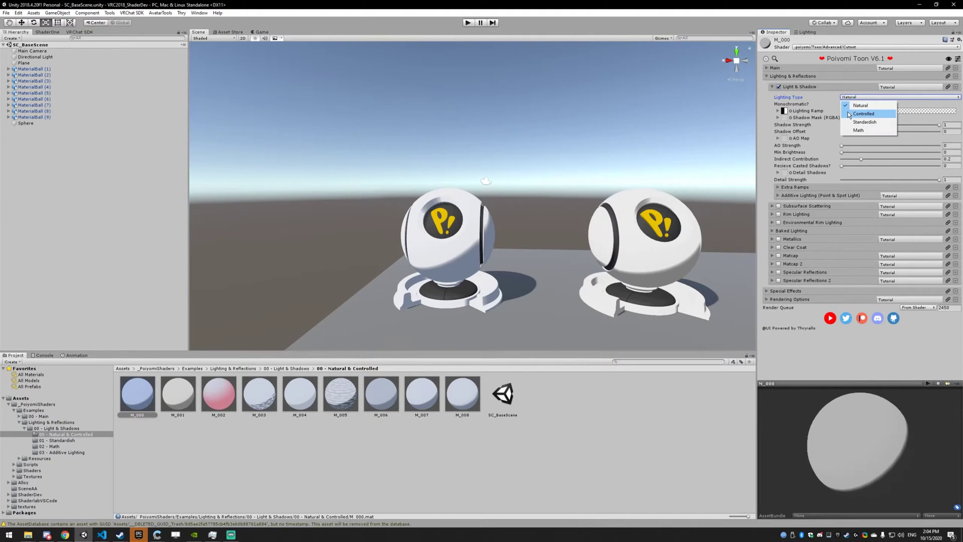
click(849, 115)
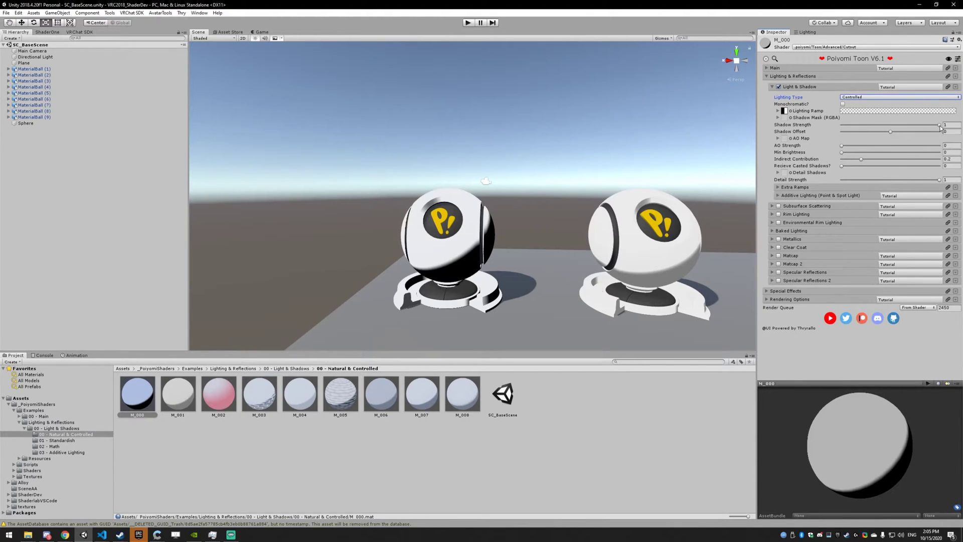
mouse_move(939, 126)
mouse_down()
mouse_move(910, 127)
mouse_move(946, 125)
mouse_up()
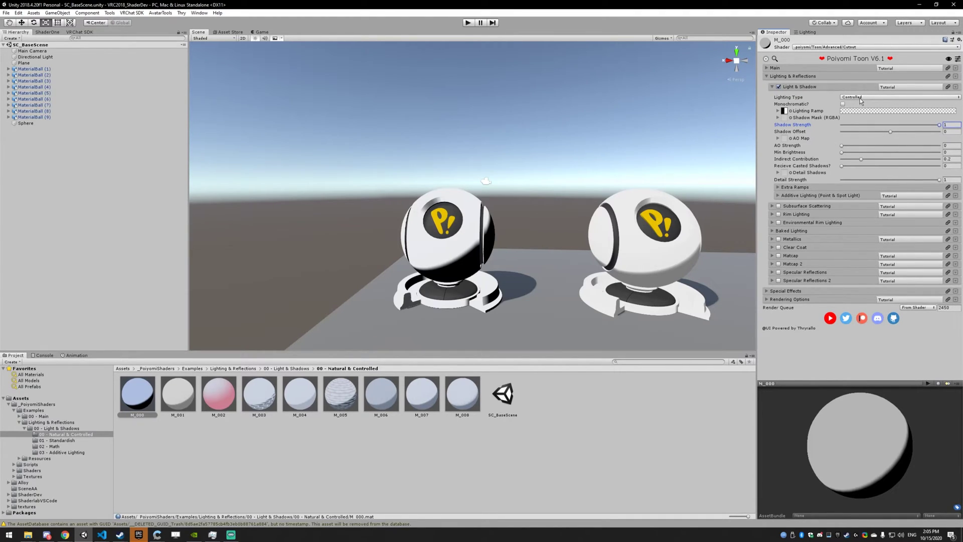
drag(937, 128, 961, 133)
click(862, 97)
click(864, 102)
Turn off monochromatic lighting on material M_001.
middle_drag(587, 176, 556, 174)
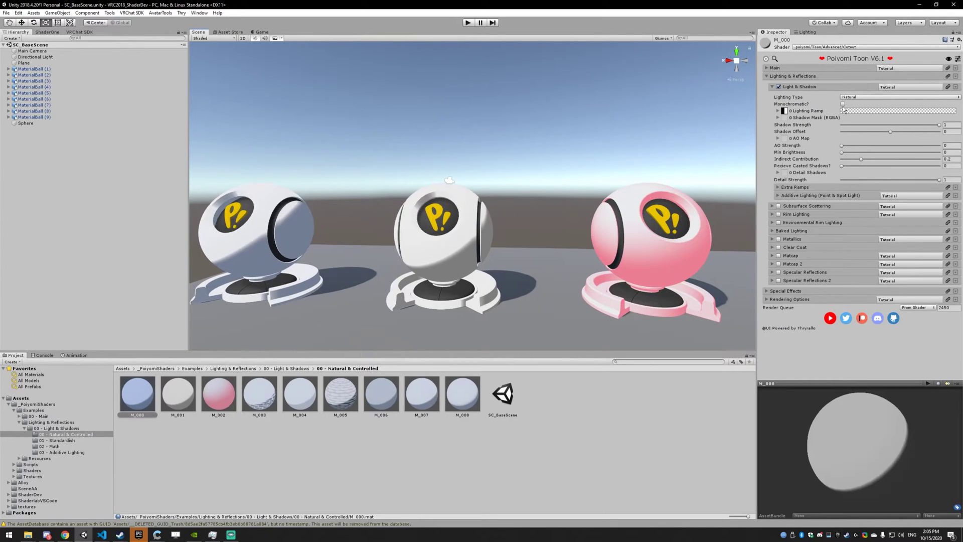
click(194, 386)
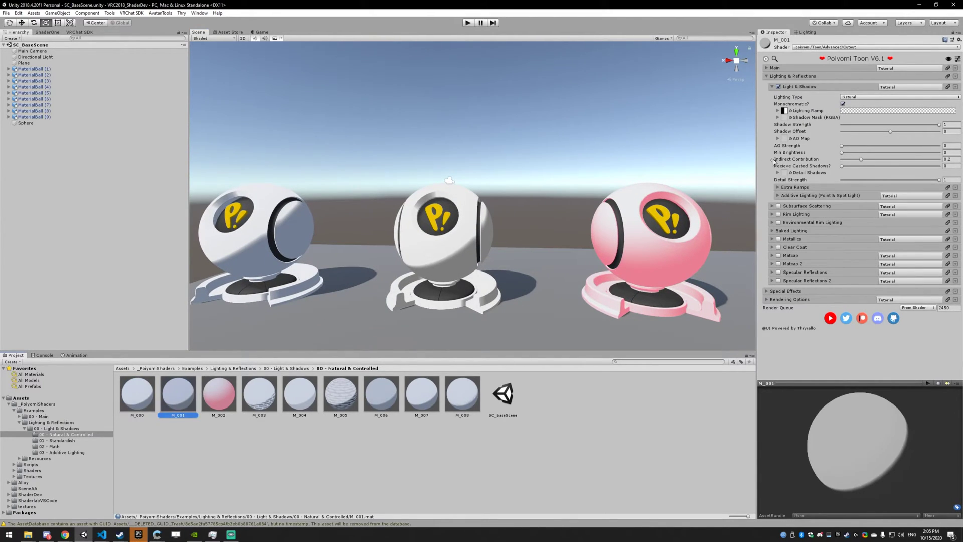
click(844, 104)
click(844, 104)
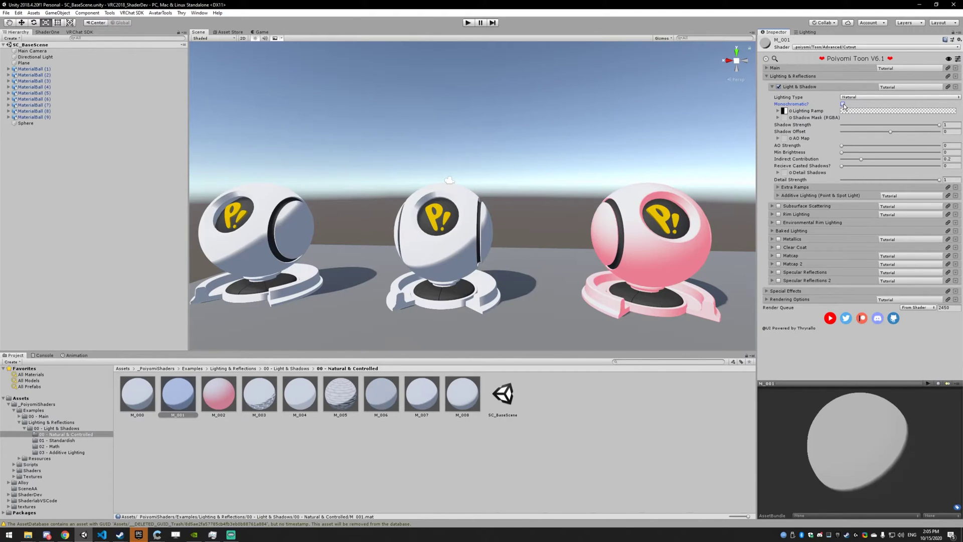
middle_drag(587, 179, 619, 161)
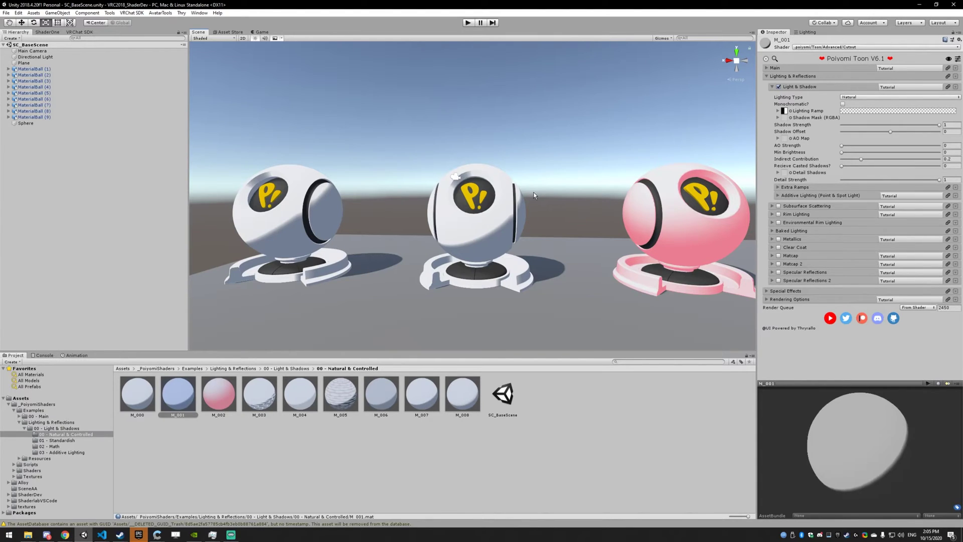
Change the Directional Light's color to a saturated blue with HSV values 209, 79, 100.
click(62, 57)
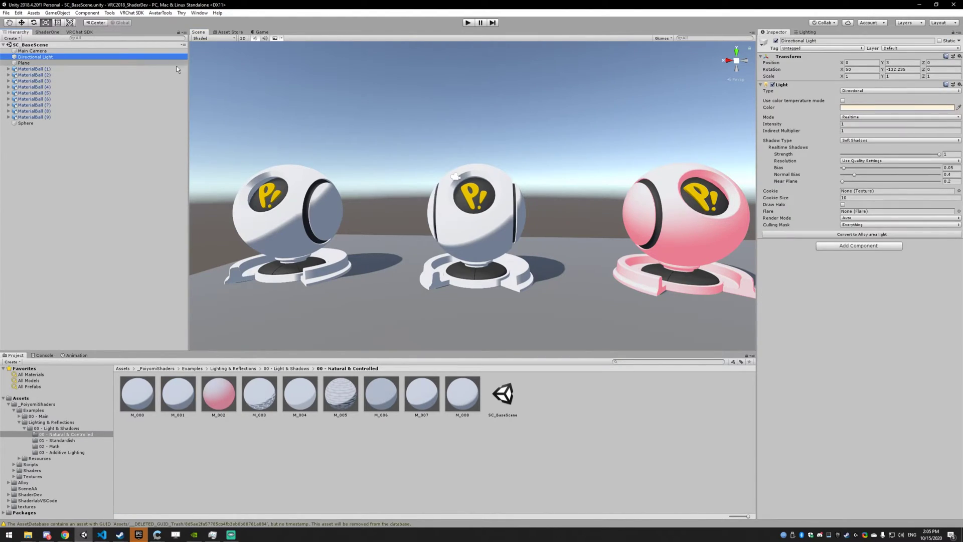
click(860, 108)
click(369, 296)
click(410, 256)
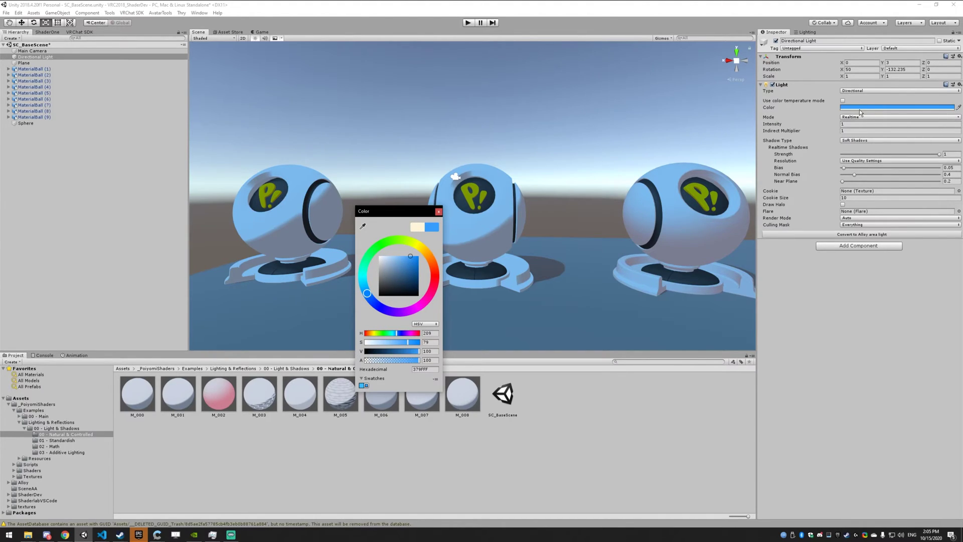
Enable monochromatic lighting on material M_001.
click(182, 401)
click(182, 402)
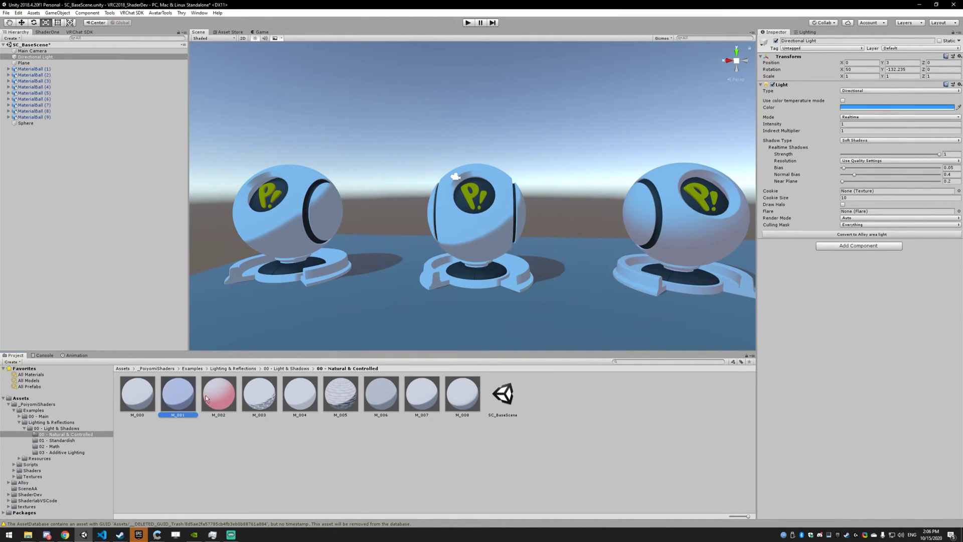
click(843, 104)
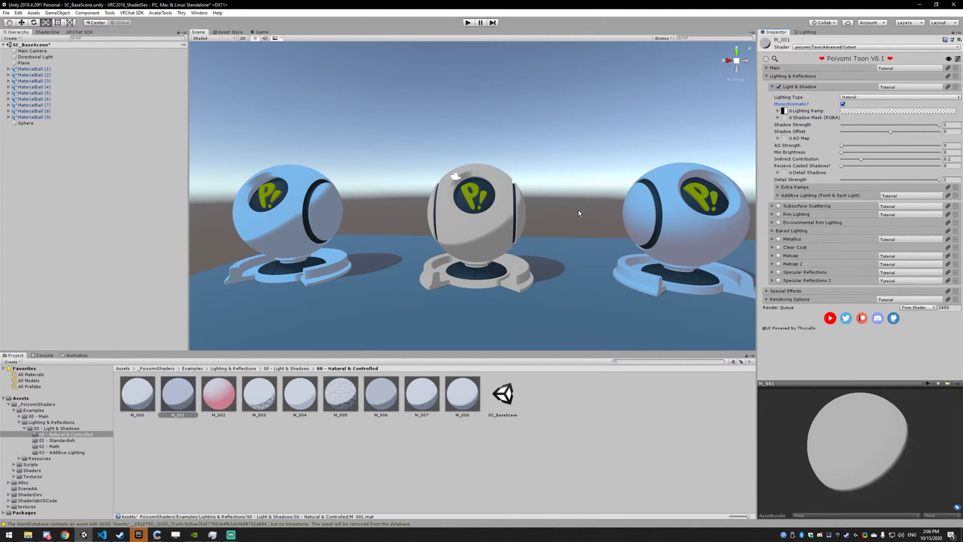
Undo M_001's last monochromatic change and the Directional Light's color change.
key(ctrl+z)
key(ctrl+z)
key(ctrl+z)
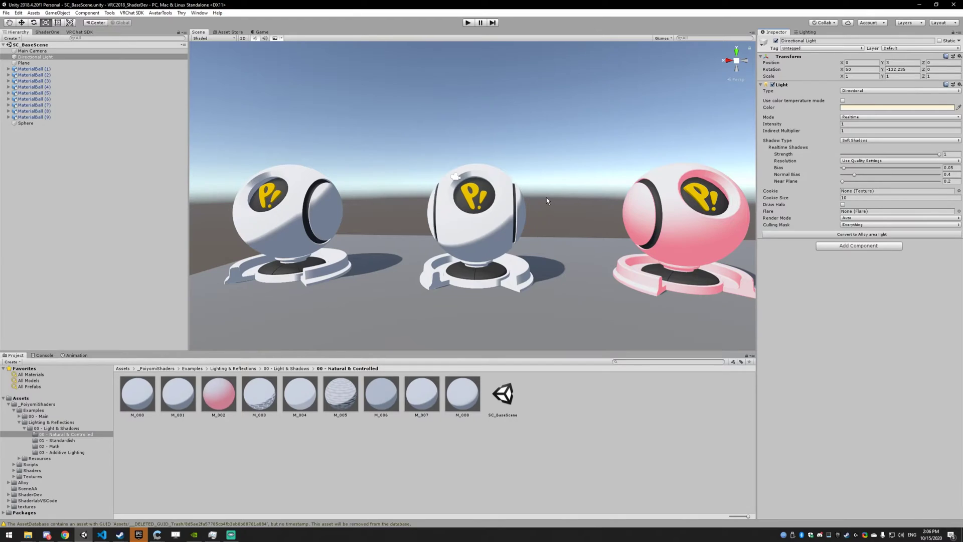
Select material M_002 to examine its Light & Shadow settings.
middle_drag(548, 199, 511, 203)
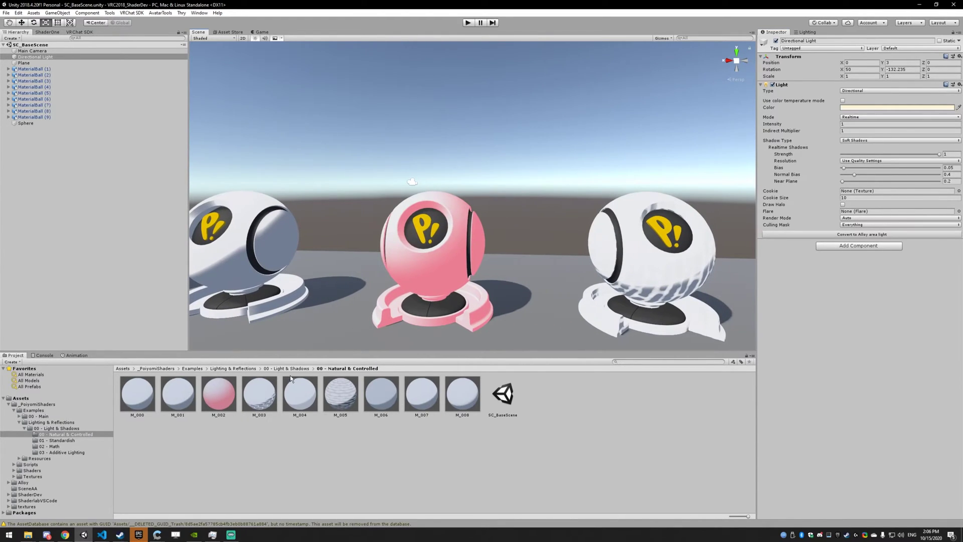
click(219, 393)
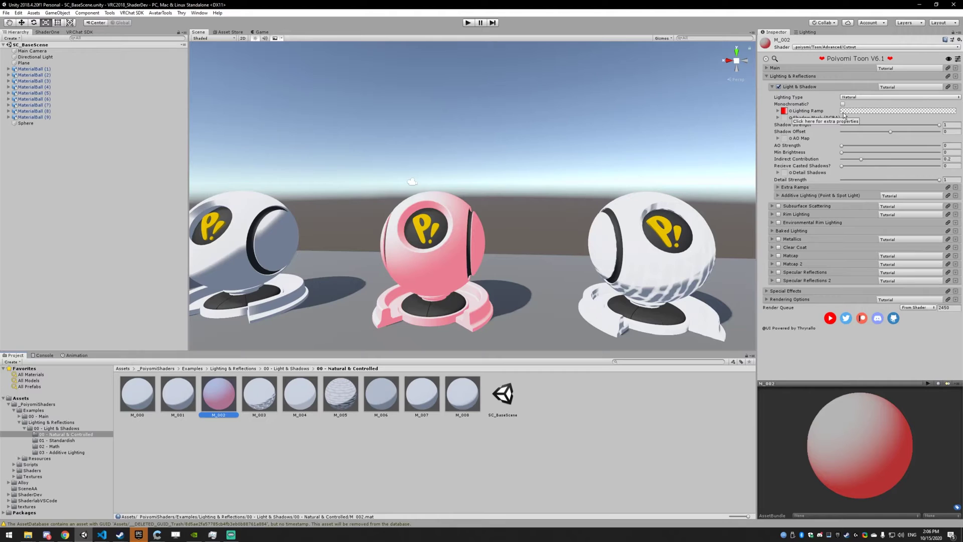
Rotate the Directional Light around its vertical axis to a Y rotation of about -111.6 degrees.
right_drag(517, 176, 319, 135)
click(319, 135)
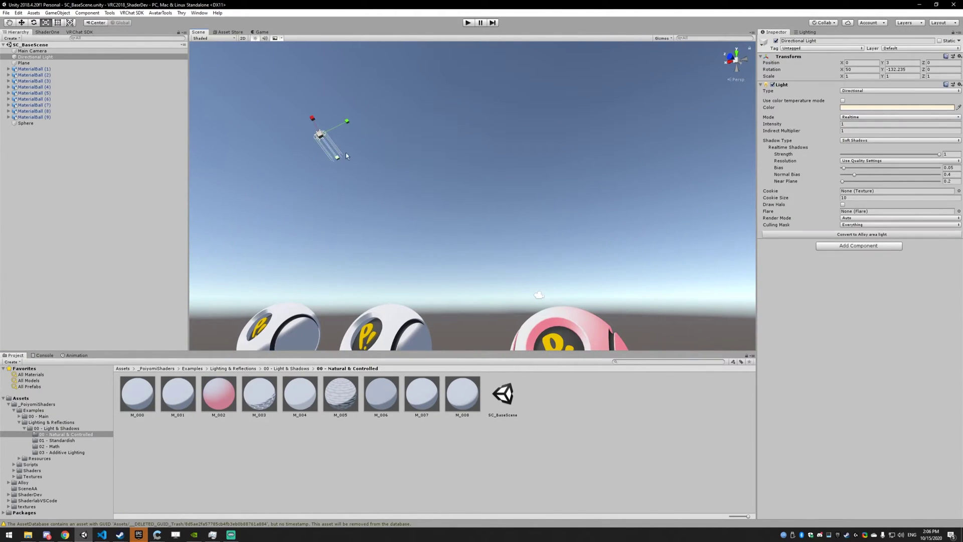
key(w)
right_drag(341, 152, 438, 179)
key(s)
key(e)
drag(314, 123, 280, 143)
scroll(466, 246, up, 5)
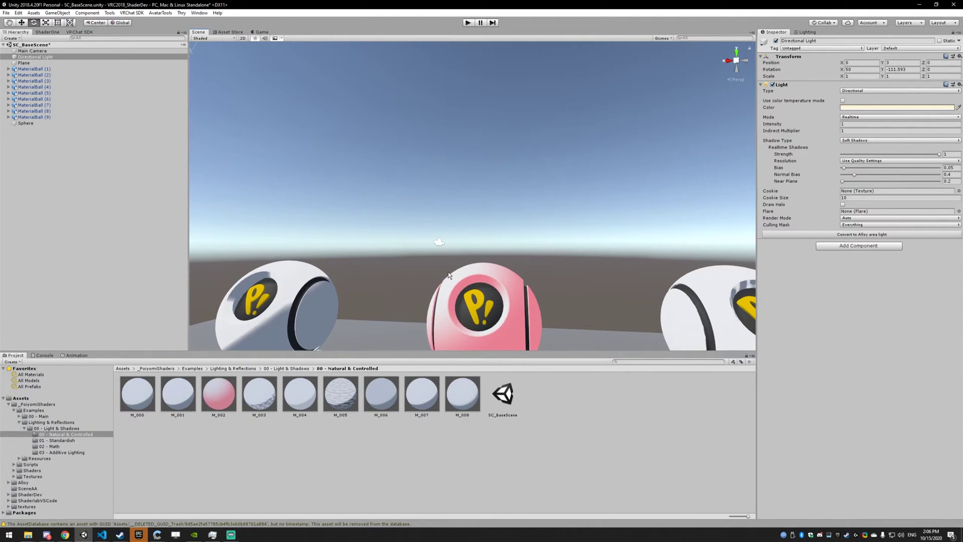
middle_drag(450, 275, 435, 242)
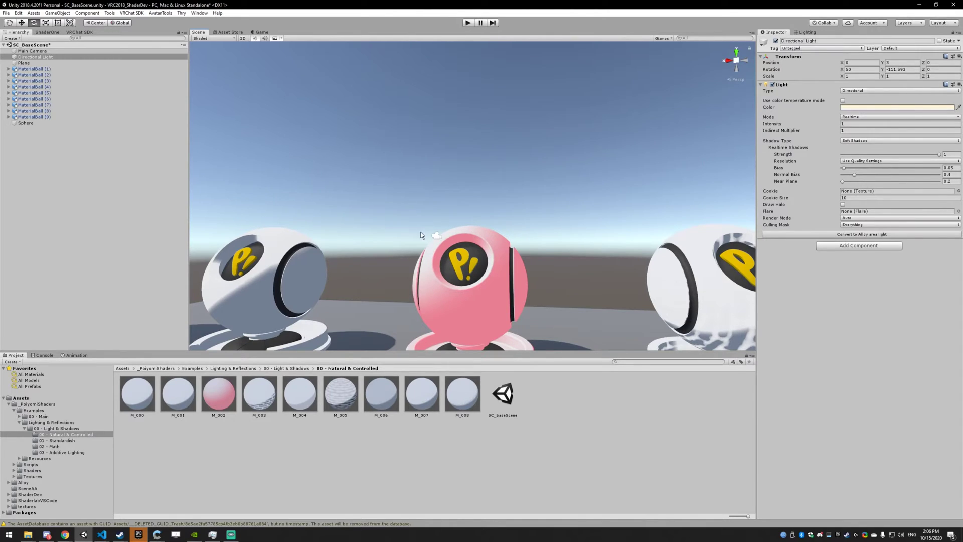
Locate M_002's lighting ramp texture among the project's gradients, then return to the Natural & Controlled folder.
click(227, 394)
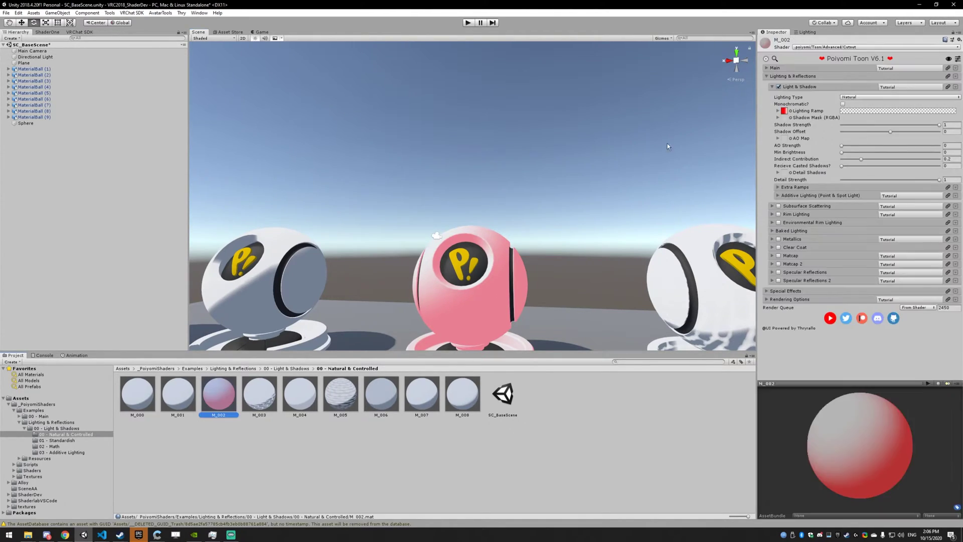
click(785, 110)
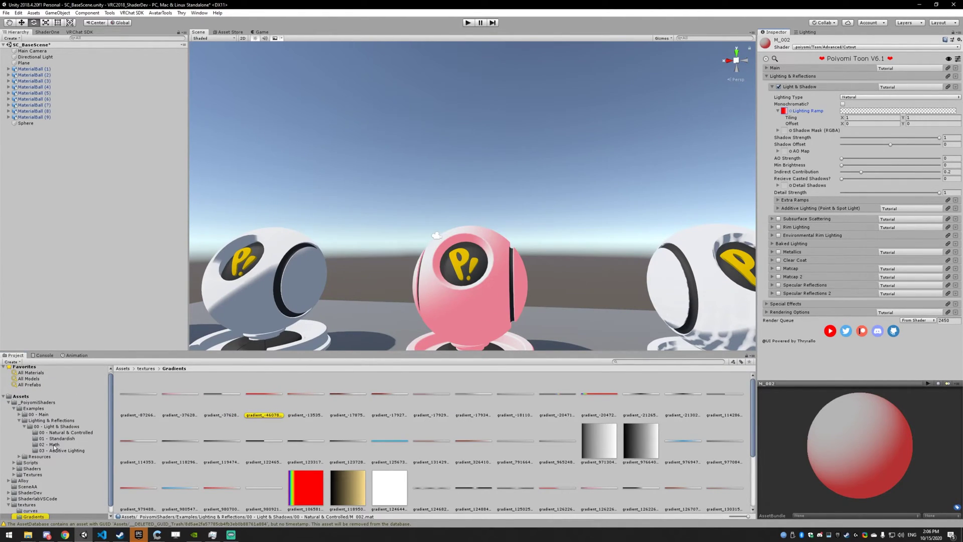
click(96, 444)
click(63, 432)
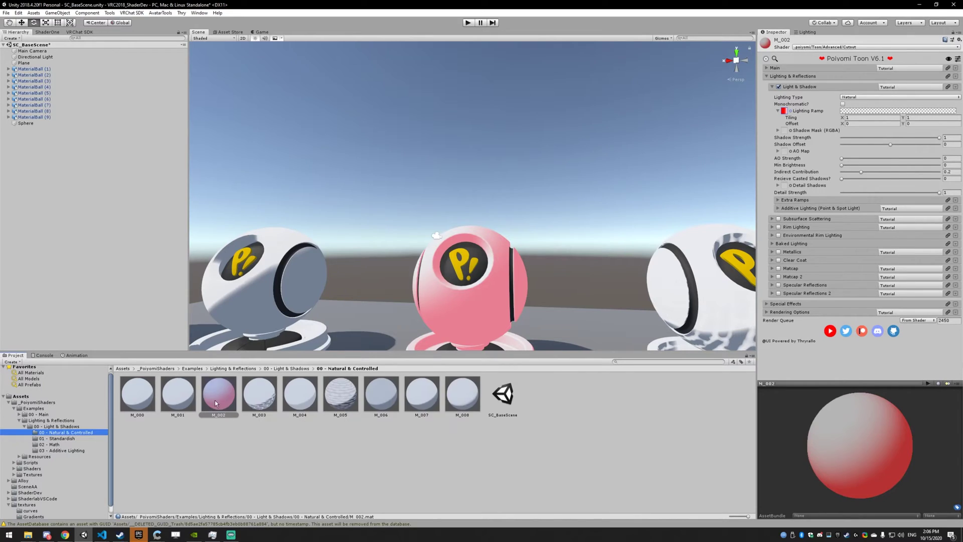
Add a blue color key at 35.8% to the gradient of M_002's lighting ramp.
click(851, 111)
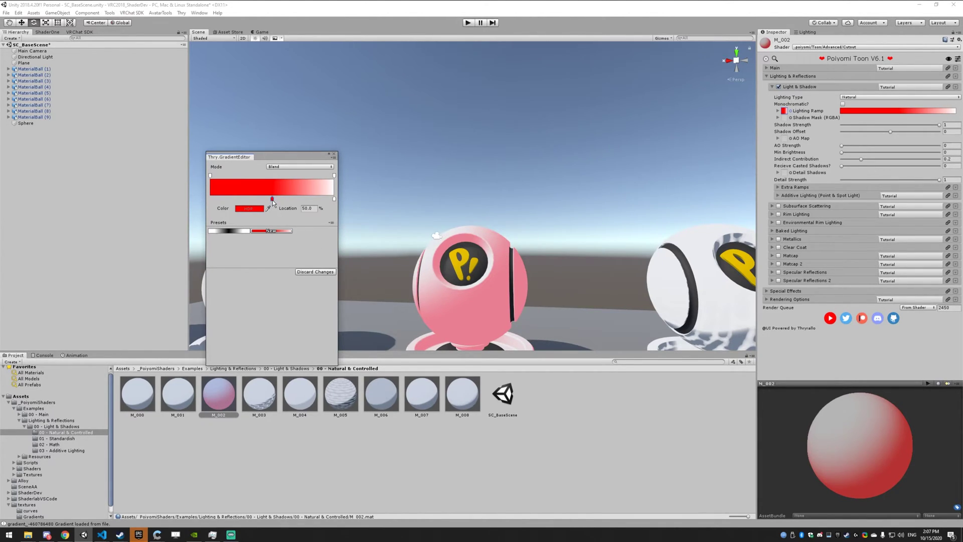
mouse_move(334, 199)
mouse_down()
mouse_move(279, 200)
mouse_move(340, 205)
mouse_up()
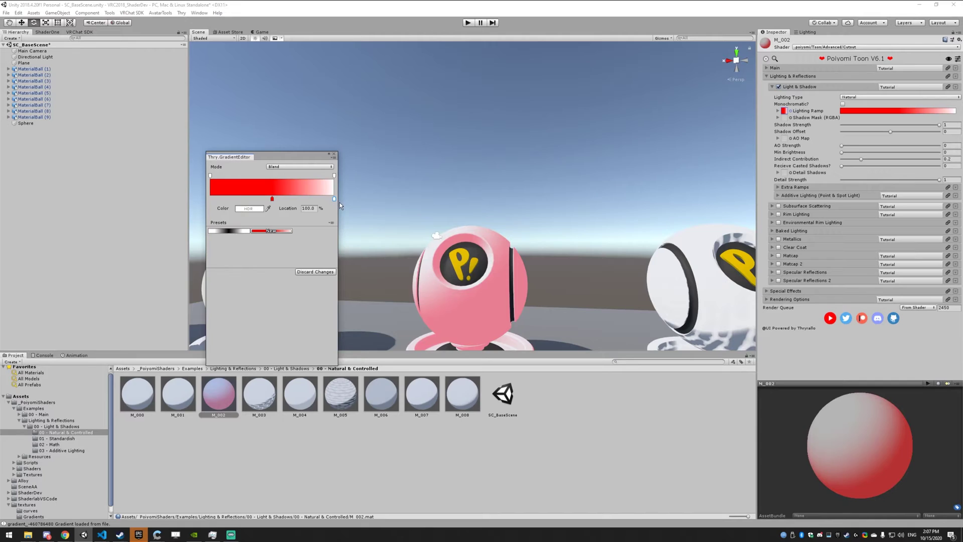
click(254, 199)
click(254, 209)
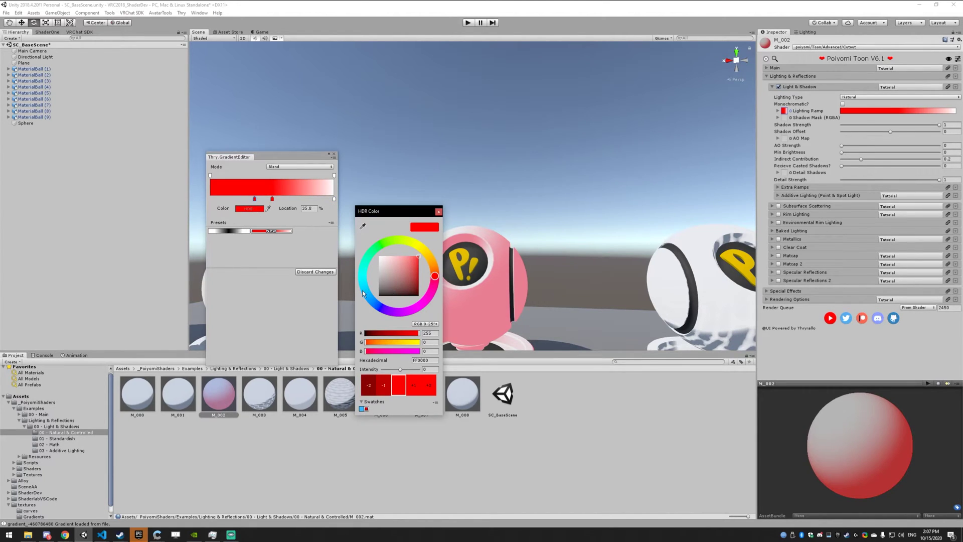
click(362, 293)
click(438, 212)
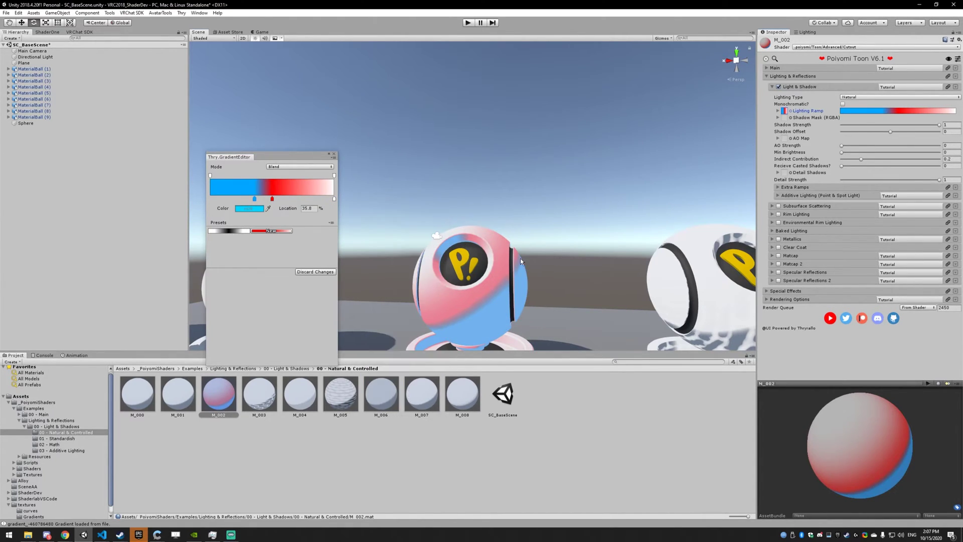
Set the gradient mode of M_002's lighting ramp to Fixed.
mouse_move(521, 259)
middle_down()
mouse_move(518, 244)
mouse_move(519, 254)
middle_up()
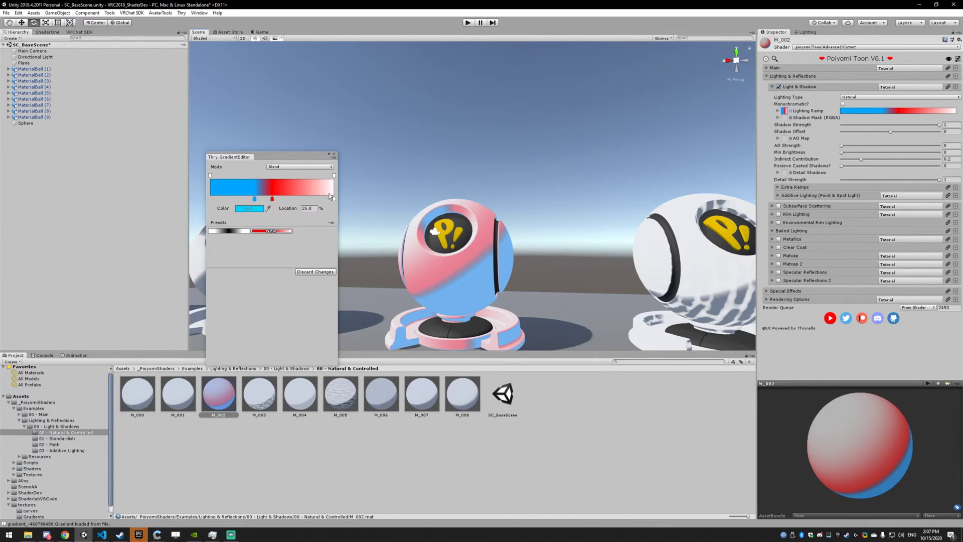
click(301, 167)
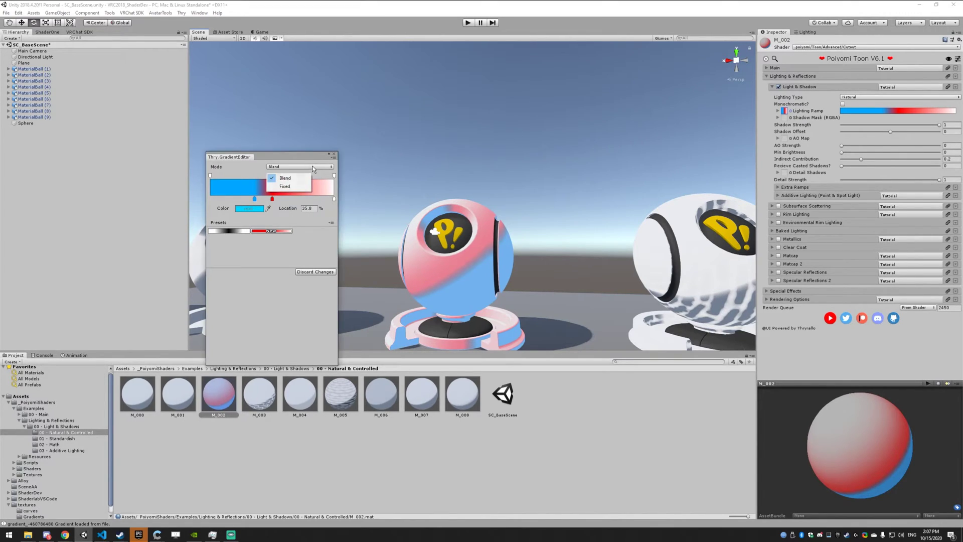
click(298, 187)
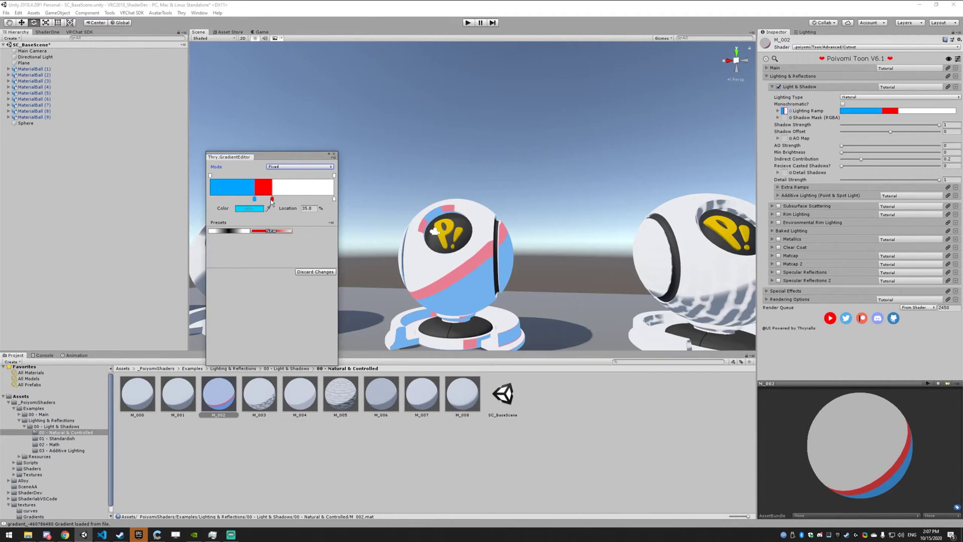
Recolor the red key at 50% in the lighting ramp gradient to light grey.
click(272, 199)
click(249, 208)
click(395, 266)
mouse_move(389, 274)
mouse_down()
mouse_move(366, 282)
mouse_move(356, 267)
mouse_up()
Recolor the blue key at 35.8% in the lighting ramp gradient to black (000000).
click(255, 200)
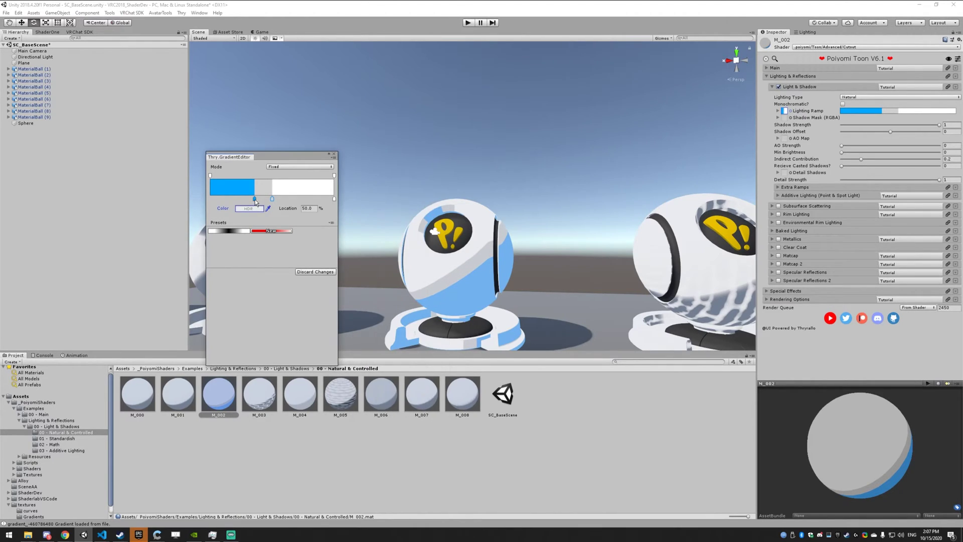
click(254, 208)
drag(379, 278, 367, 300)
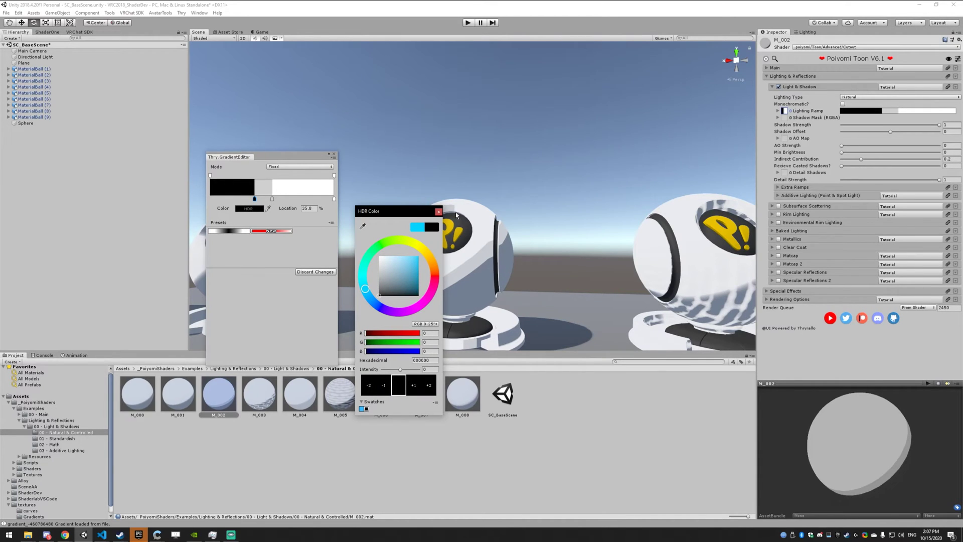
click(438, 211)
Move the ramp's black key to 45.2% and close the gradient editor to save the ramp texture.
right_drag(491, 261, 659, 242)
alt+drag(659, 244, 697, 234)
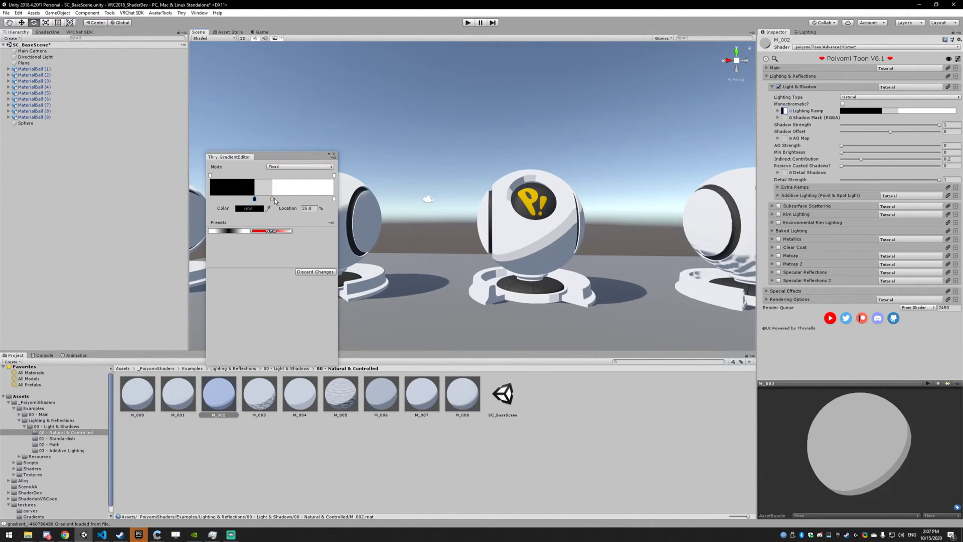
drag(254, 199, 267, 200)
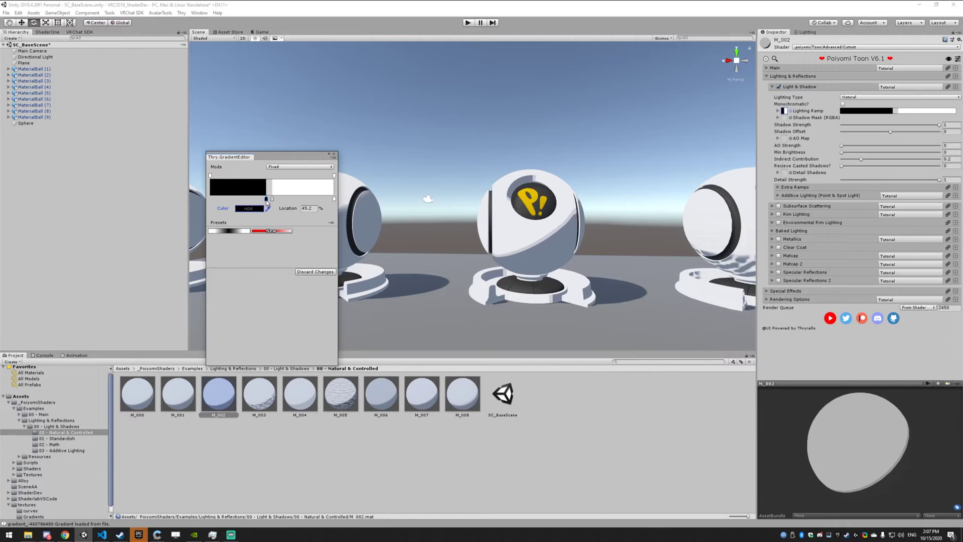
click(549, 234)
mouse_move(549, 233)
middle_down()
mouse_move(542, 223)
mouse_move(544, 236)
middle_up()
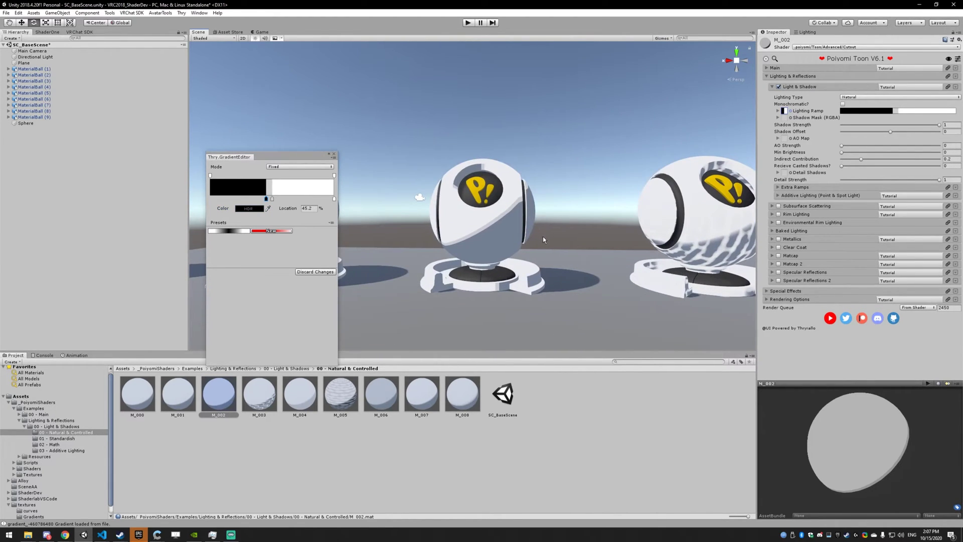
right_drag(579, 246, 556, 254)
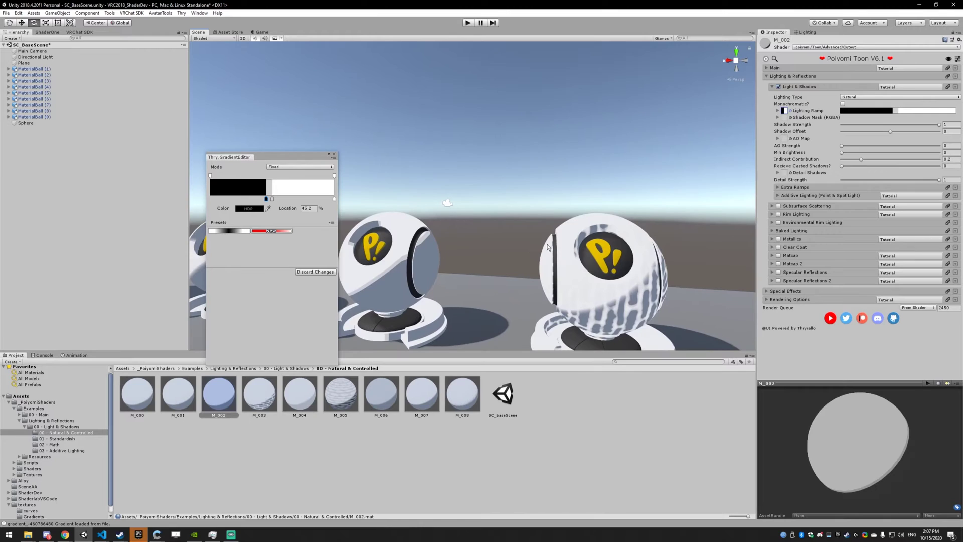
click(334, 154)
Select M_003, locate its Shadow Mask texture in the project and view T_Brick_Noise at full size.
alt+drag(531, 207, 594, 224)
scroll(549, 246, up, 3)
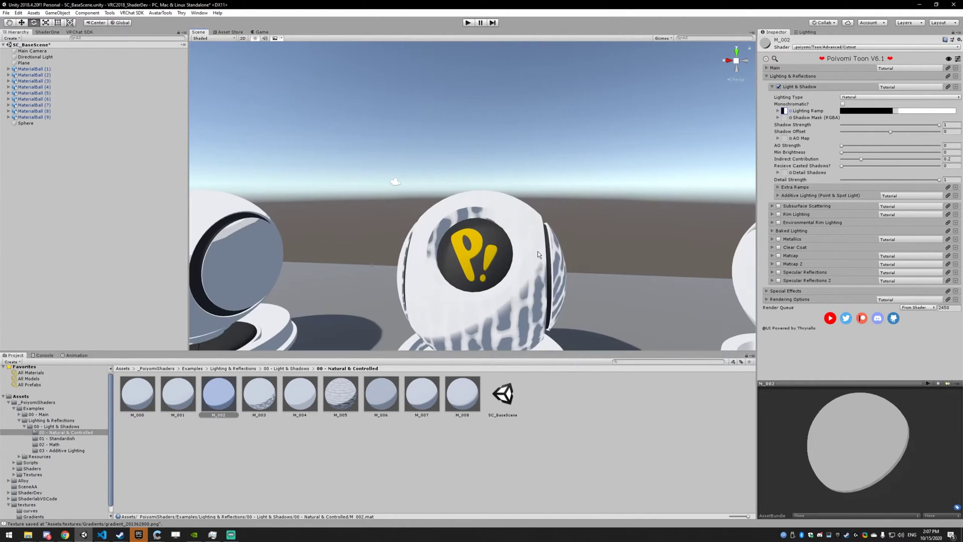
scroll(529, 257, down, 5)
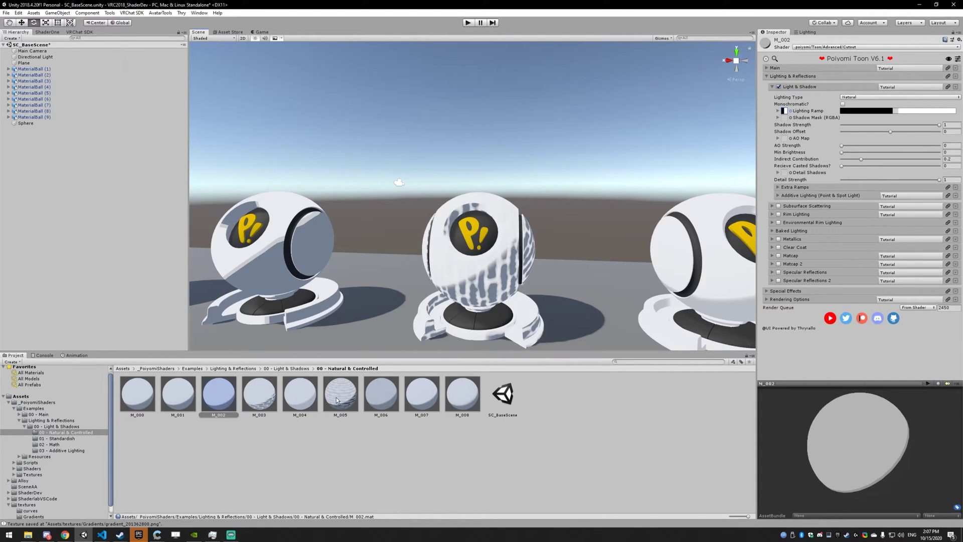
click(260, 397)
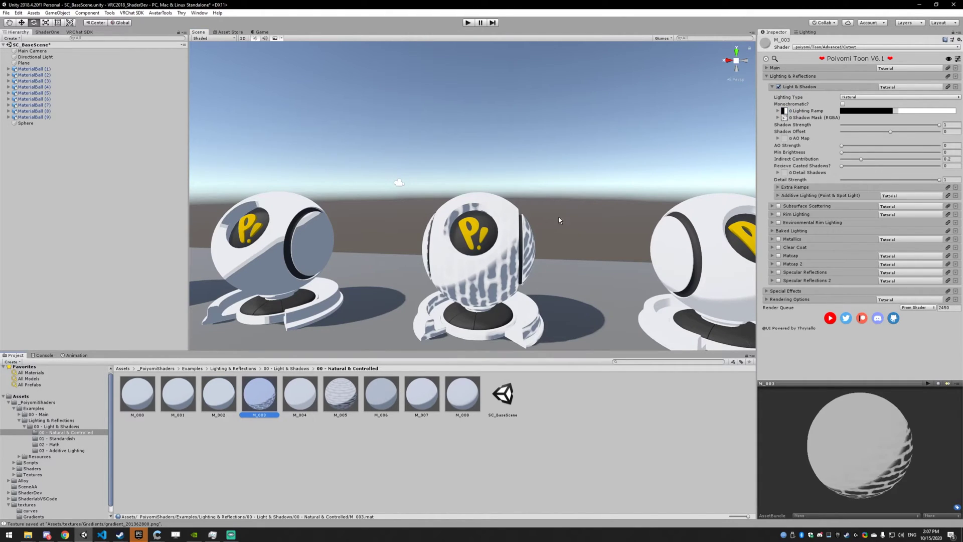
click(785, 117)
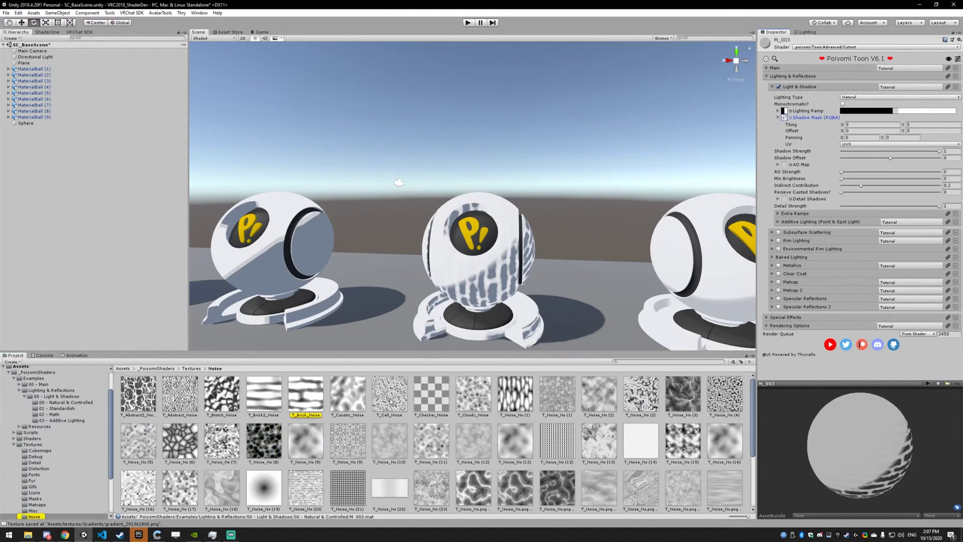
double_click(317, 384)
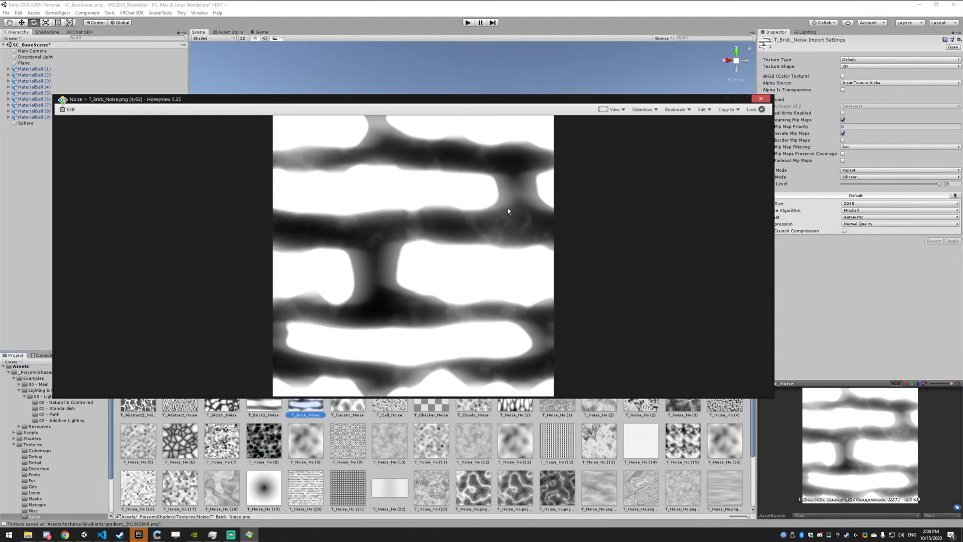
click(761, 100)
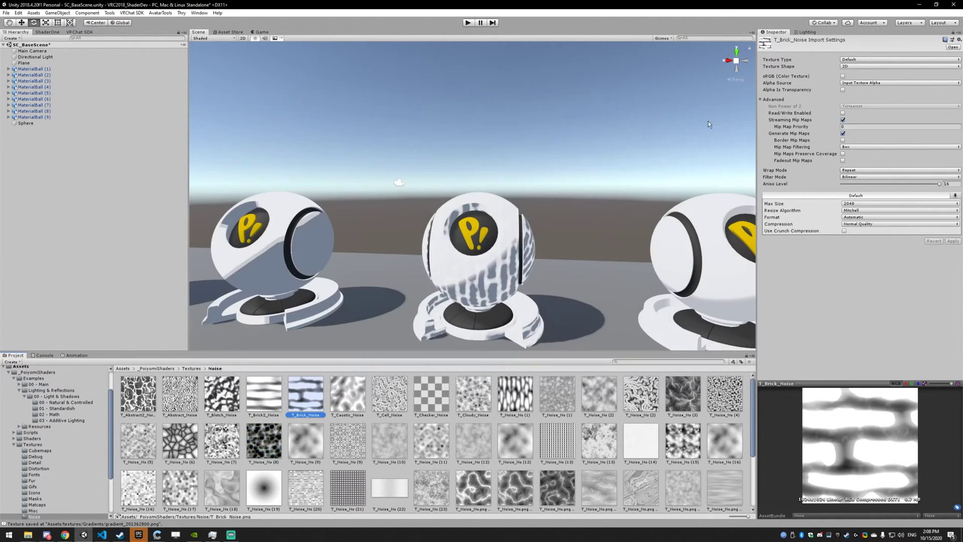
Examine the brick-patterned shadow on M_003's material ball and compare it with the neighboring balls.
scroll(494, 275, up, 3)
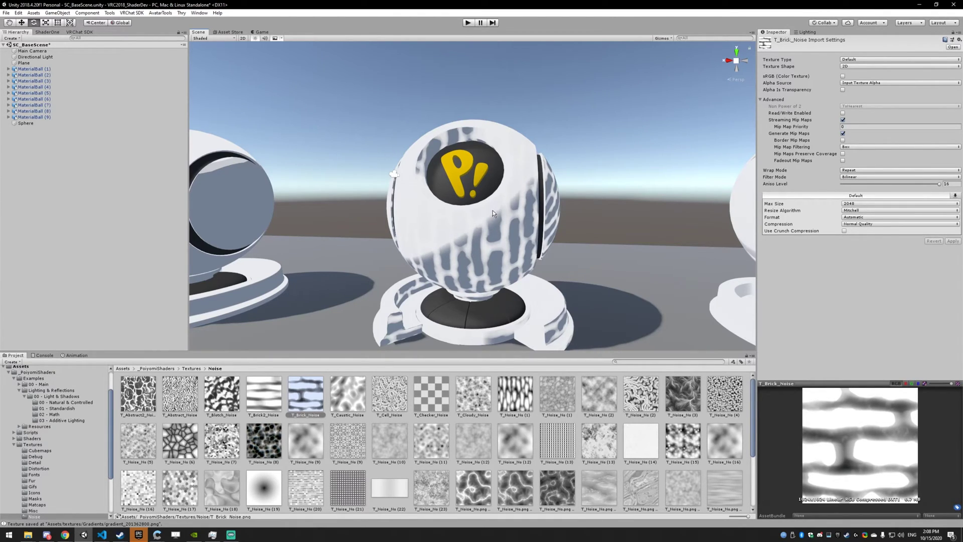
key(s)
right_drag(476, 269, 621, 225)
key(a)
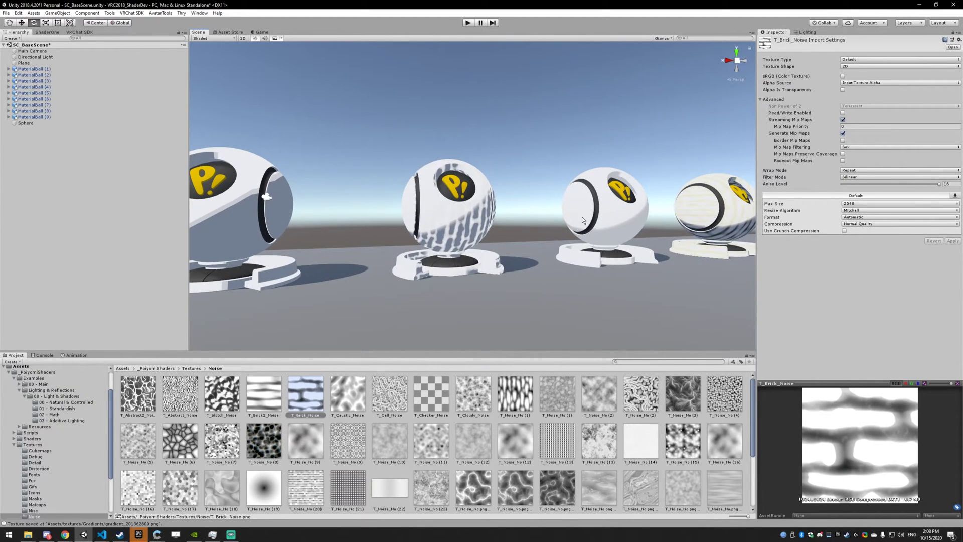
right_drag(483, 200, 446, 176)
middle_drag(437, 179, 422, 181)
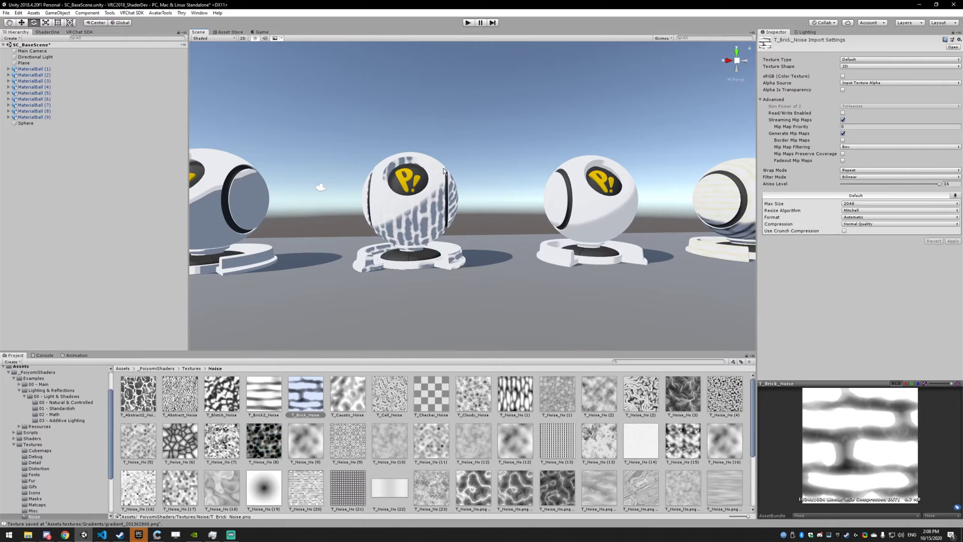
right_drag(479, 188, 461, 218)
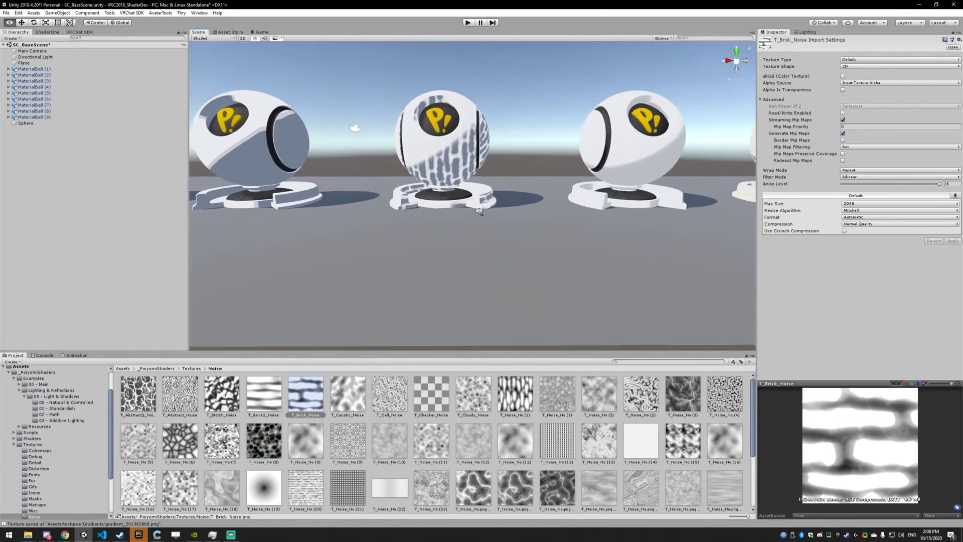
middle_drag(497, 195, 443, 213)
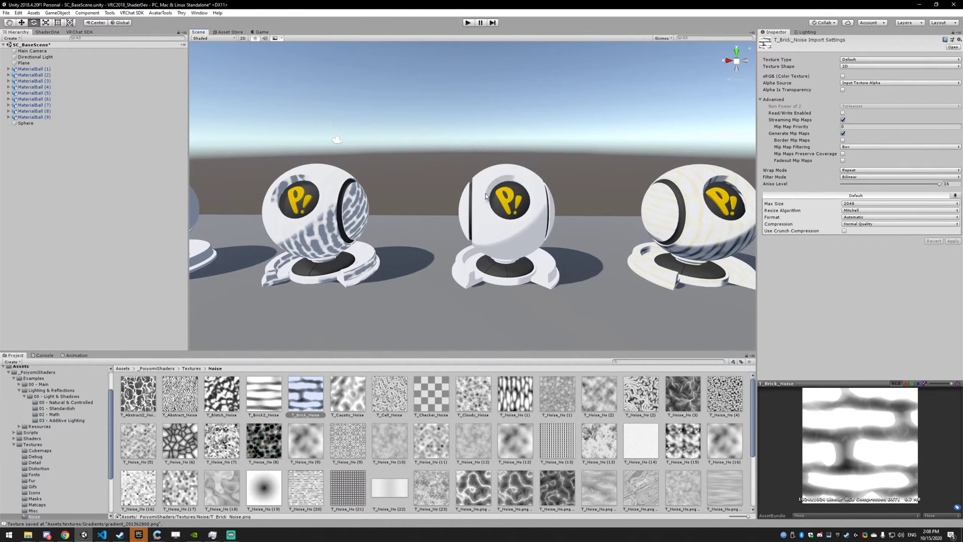
middle_drag(497, 186, 483, 182)
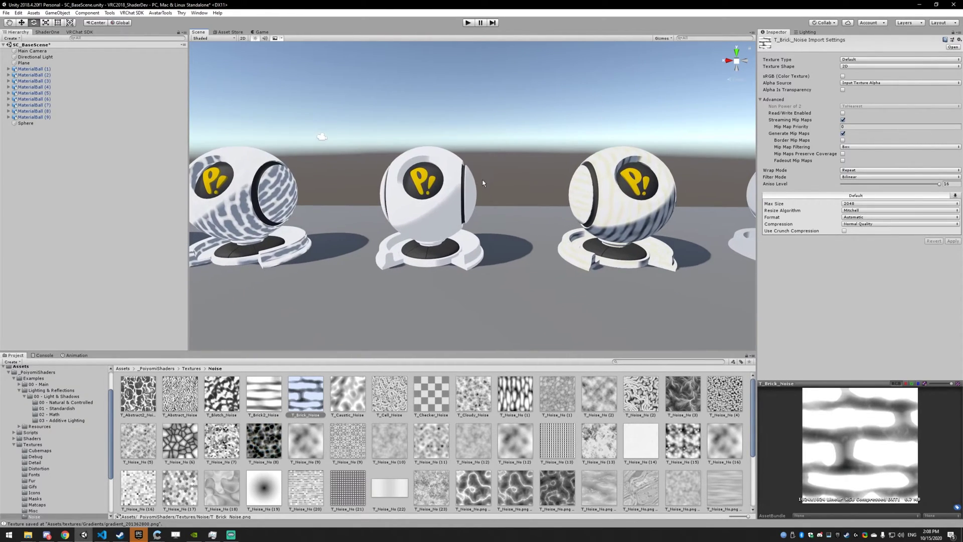
Select M_004 in the Natural & Controlled folder, try a higher Shadow Strength and set it back to 0.5.
click(61, 403)
click(310, 392)
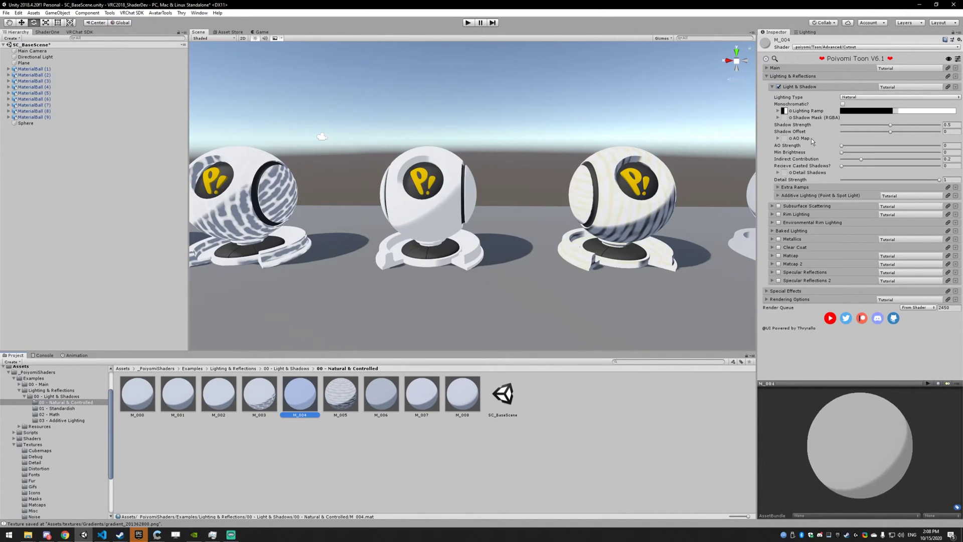
mouse_move(894, 127)
mouse_down()
mouse_move(848, 128)
mouse_move(943, 129)
mouse_move(863, 131)
mouse_move(939, 131)
mouse_move(865, 139)
mouse_move(925, 140)
mouse_move(903, 143)
mouse_up()
click(960, 124)
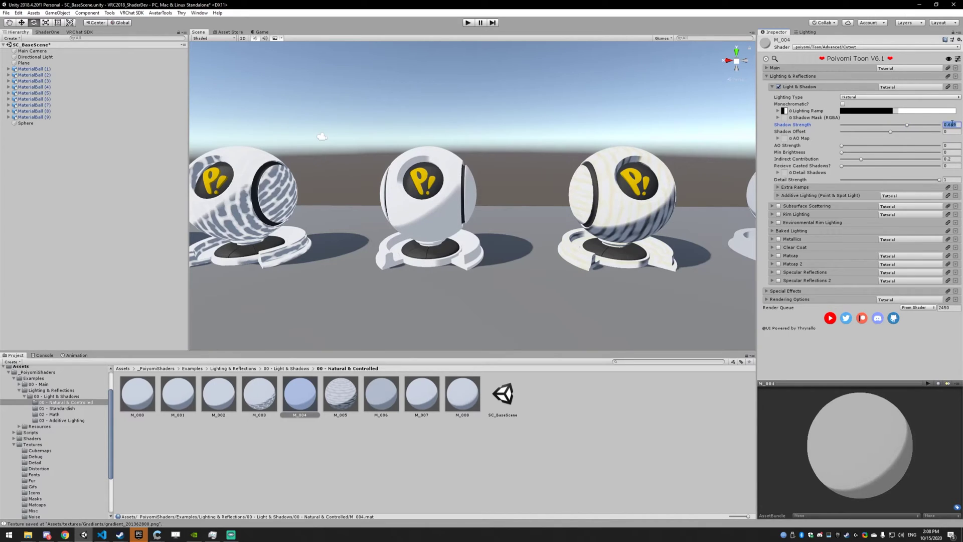
text(.5)
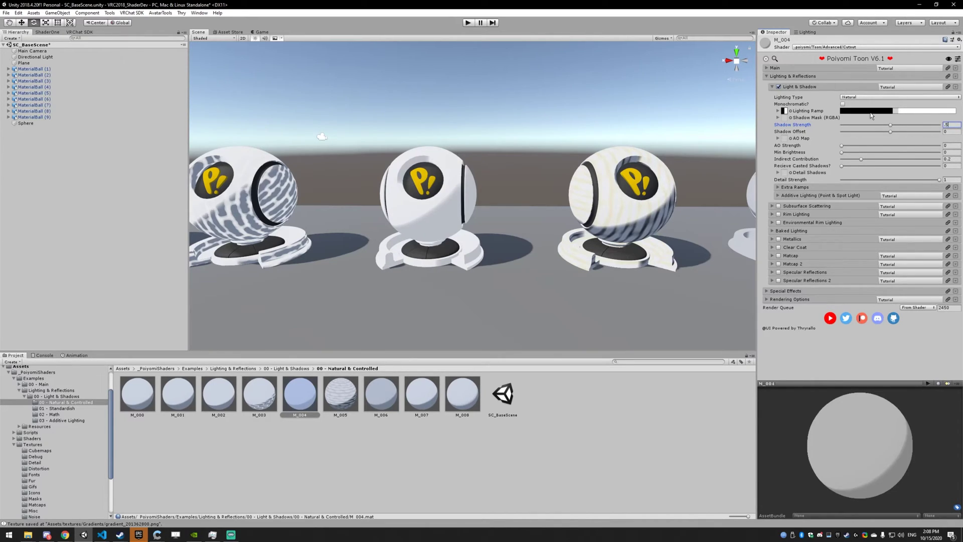
Try the Controlled lighting type on M_004 with different Shadow Strength values and return the type to Natural.
click(866, 96)
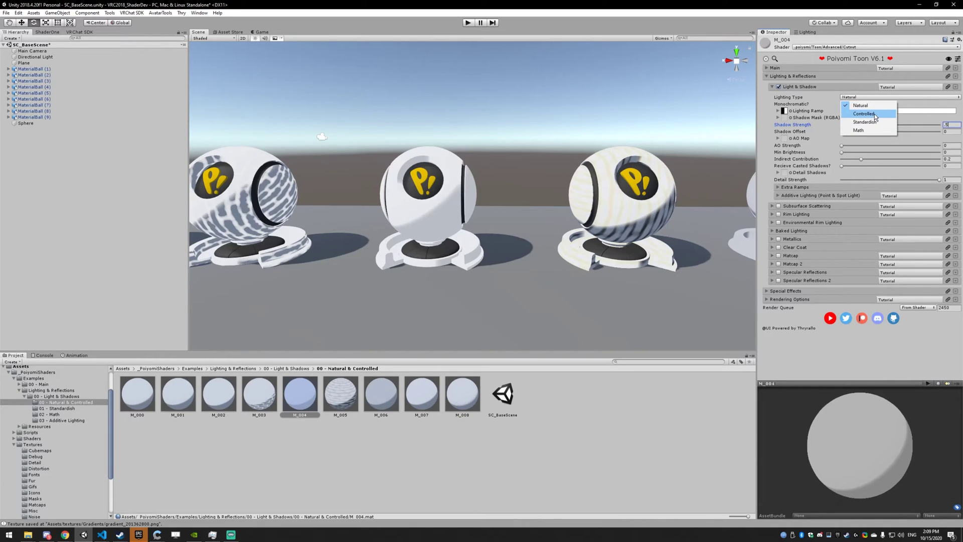
click(875, 114)
mouse_move(891, 125)
mouse_down()
mouse_move(940, 125)
mouse_move(864, 125)
mouse_move(943, 125)
mouse_up()
click(891, 125)
click(873, 98)
click(861, 106)
Raise M_004's Shadow Strength to 1 for comparison and leave it at 0.743.
drag(892, 125, 957, 132)
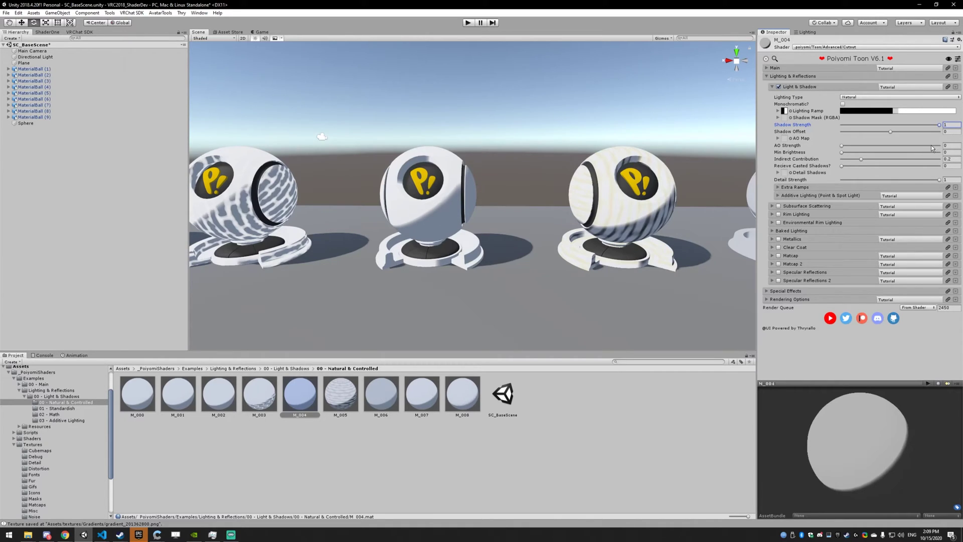
drag(938, 125, 914, 131)
Select M_005, try different Shadow Offset values including 0.255, and reset the offset to 0.
middle_drag(594, 174, 570, 172)
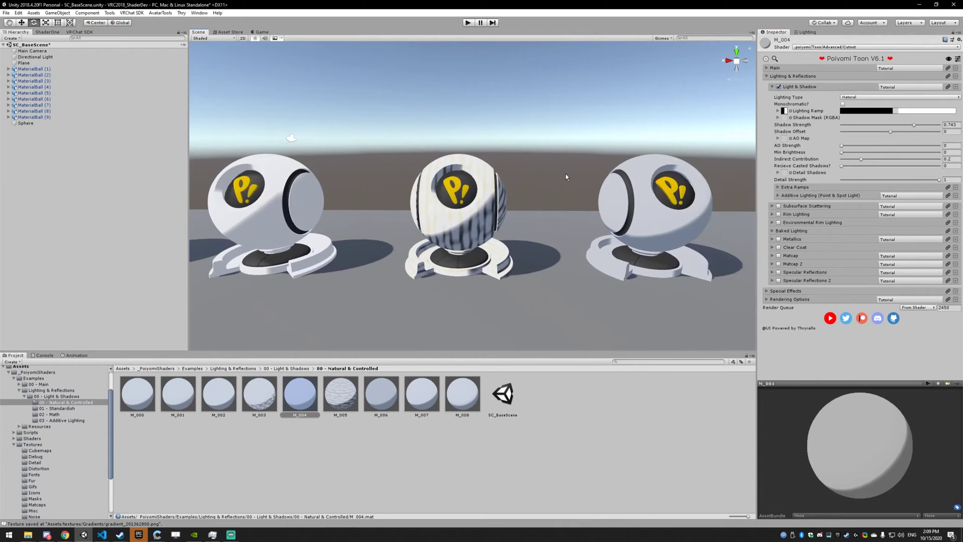
click(342, 394)
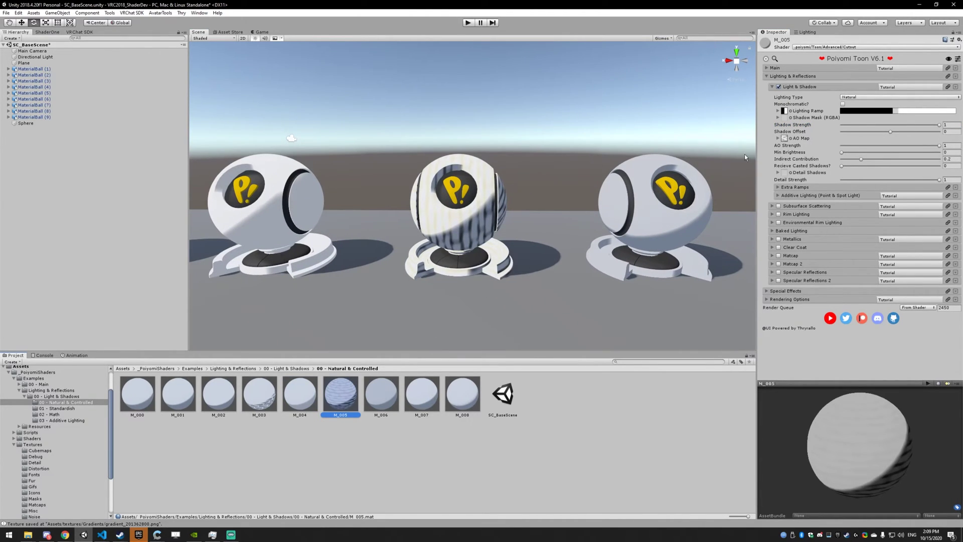
mouse_move(892, 132)
mouse_down()
mouse_move(874, 132)
mouse_move(904, 133)
mouse_move(881, 136)
mouse_move(901, 138)
mouse_move(892, 143)
mouse_move(869, 137)
mouse_move(884, 140)
mouse_up()
text(0)
drag(891, 132, 905, 136)
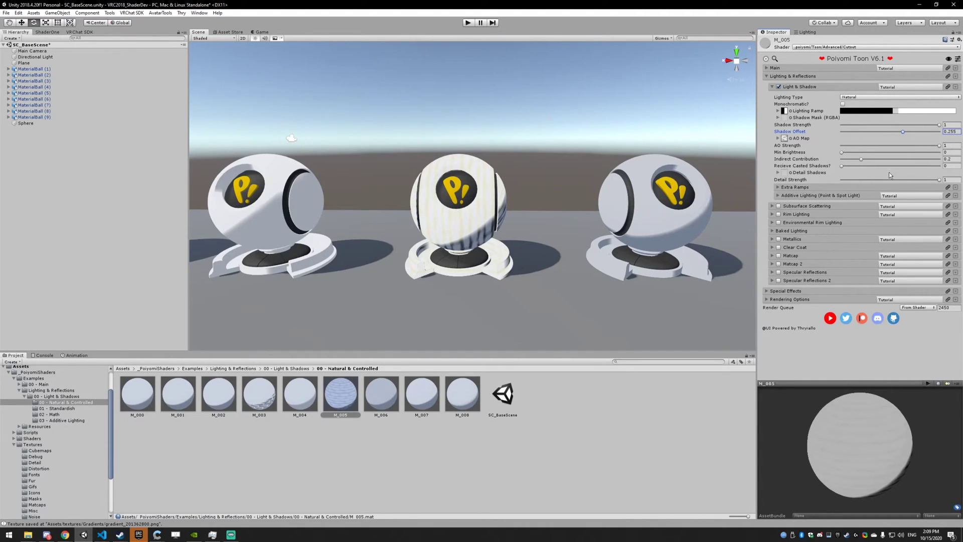
click(952, 132)
text(0)
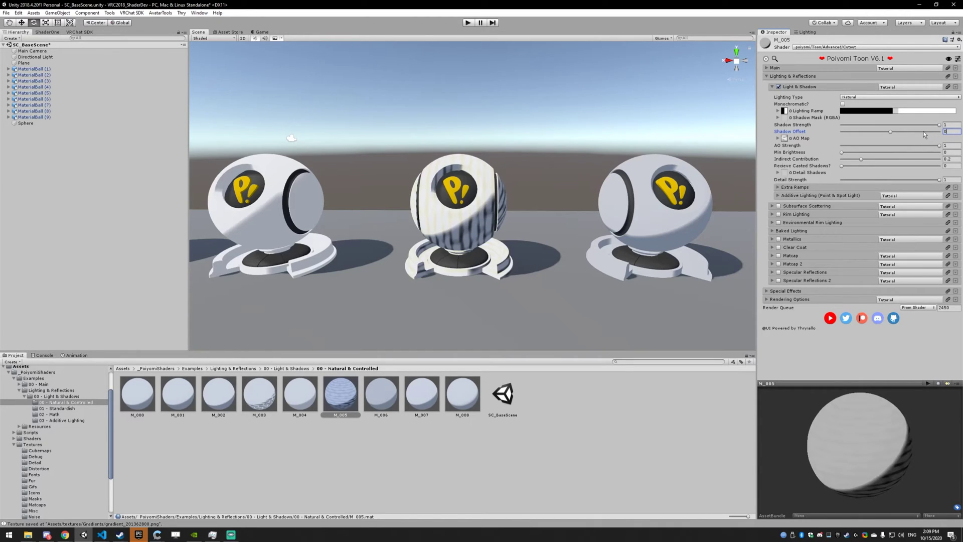
Examine the AO map's effect on the lit and shadowed areas of M_005's material ball up close.
middle_drag(619, 173, 571, 164)
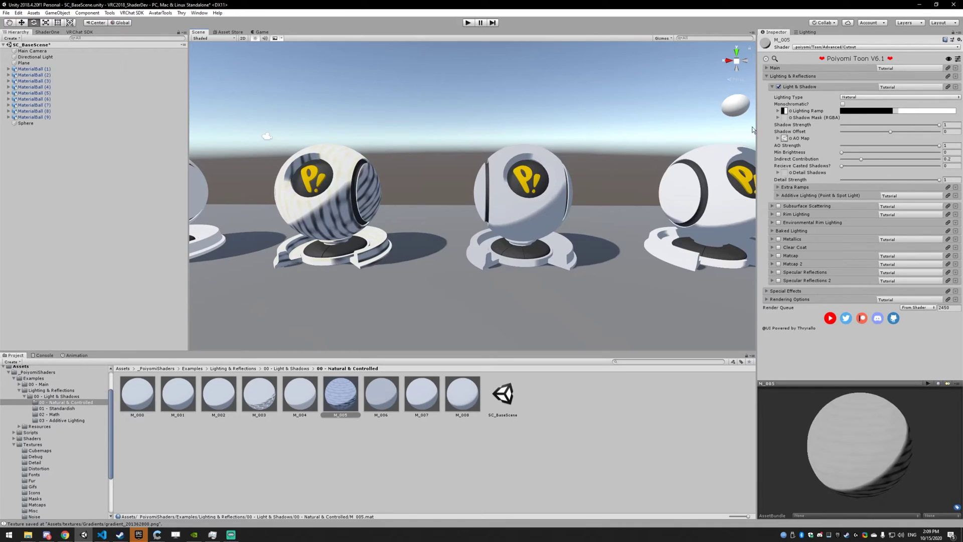
middle_drag(752, 126, 676, 152)
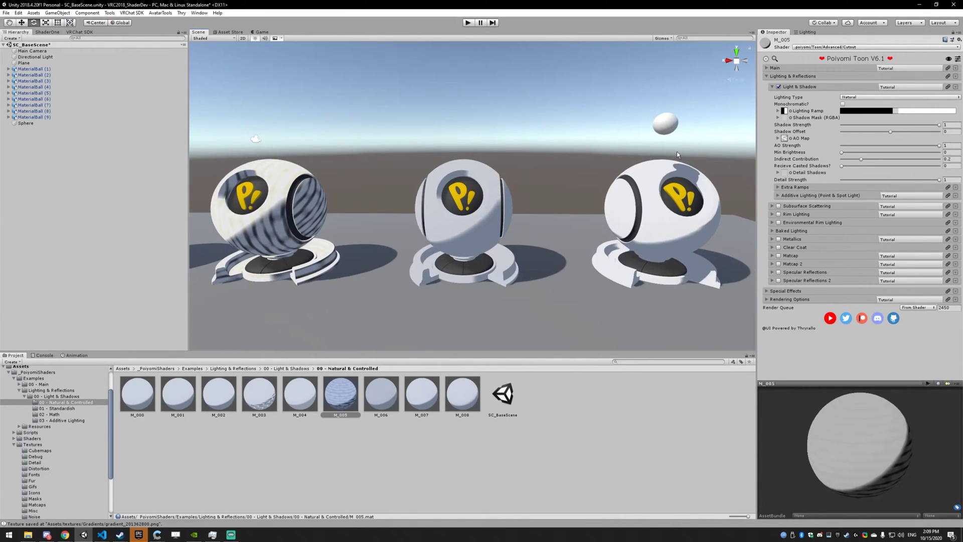
middle_drag(452, 158, 484, 159)
scroll(483, 173, up, 3)
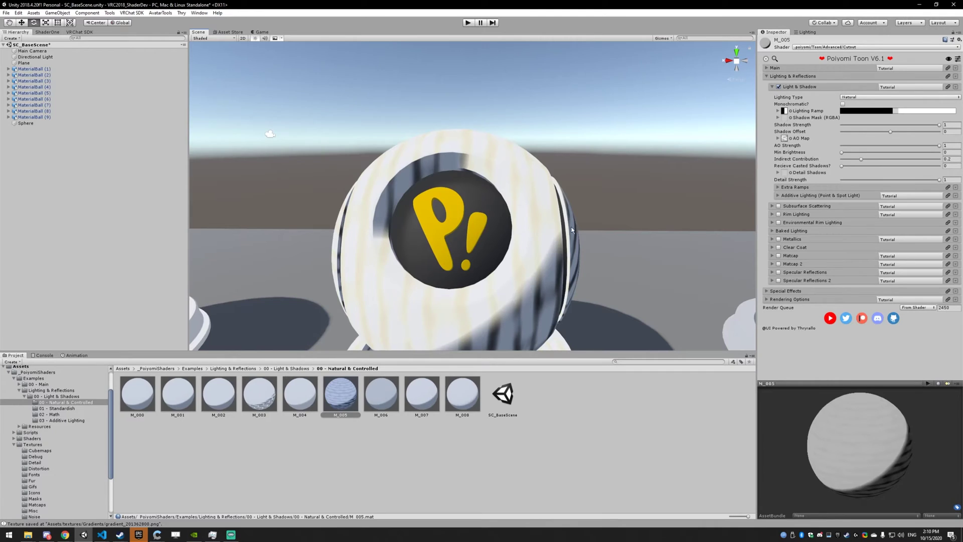
middle_drag(570, 231, 539, 232)
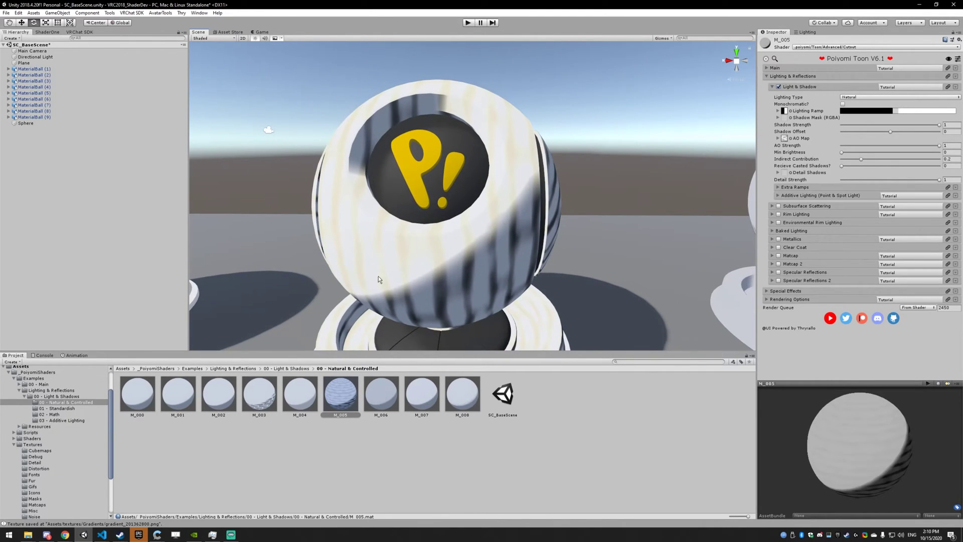
right_drag(442, 207, 417, 210)
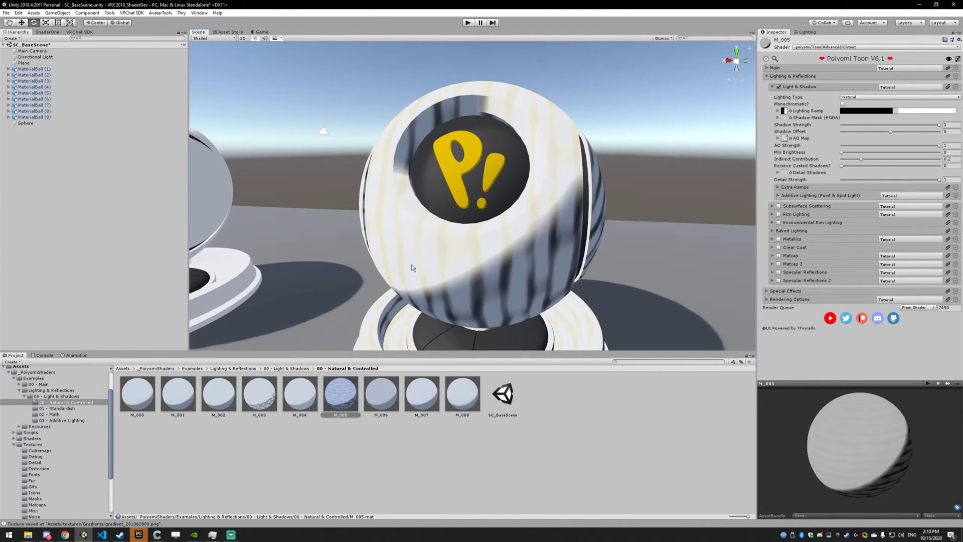
middle_drag(431, 235, 426, 224)
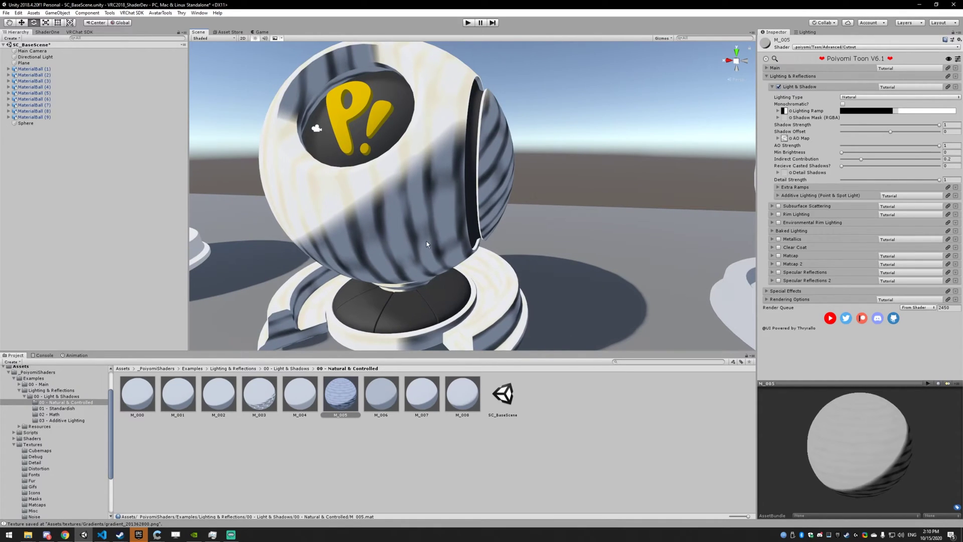
Locate M_005's AO map texture, view T_Brick2_Noise.png full-size in the image viewer, and close the viewer.
right_drag(506, 175, 472, 155)
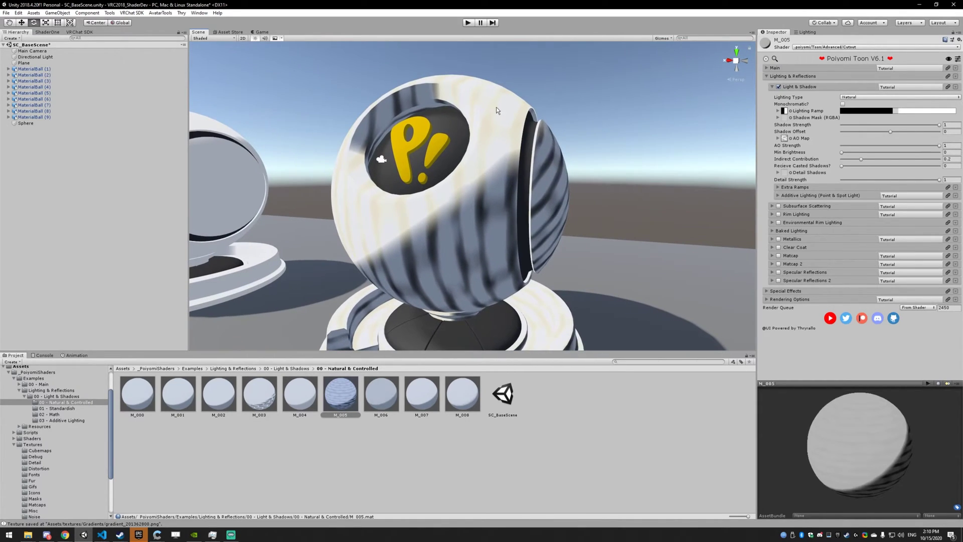
click(785, 140)
double_click(265, 384)
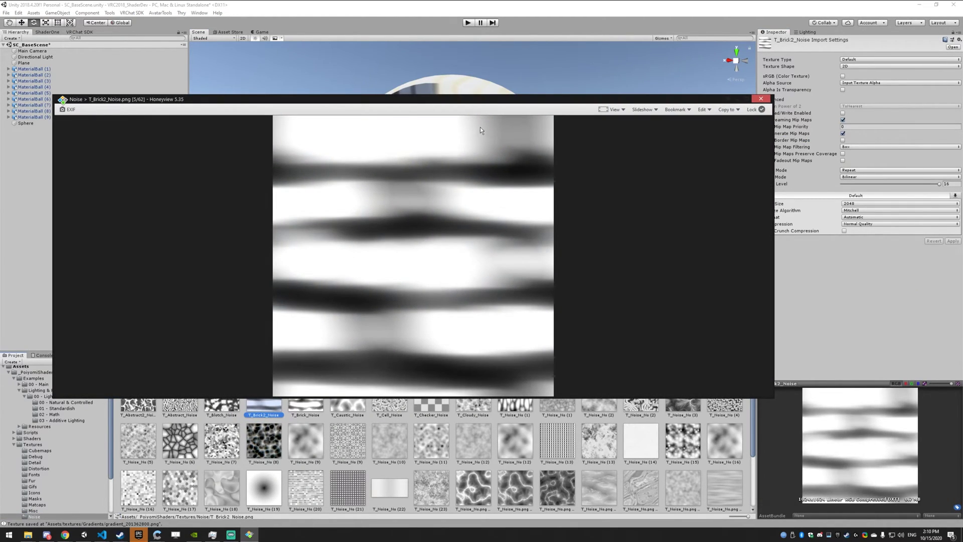
drag(454, 99, 451, 201)
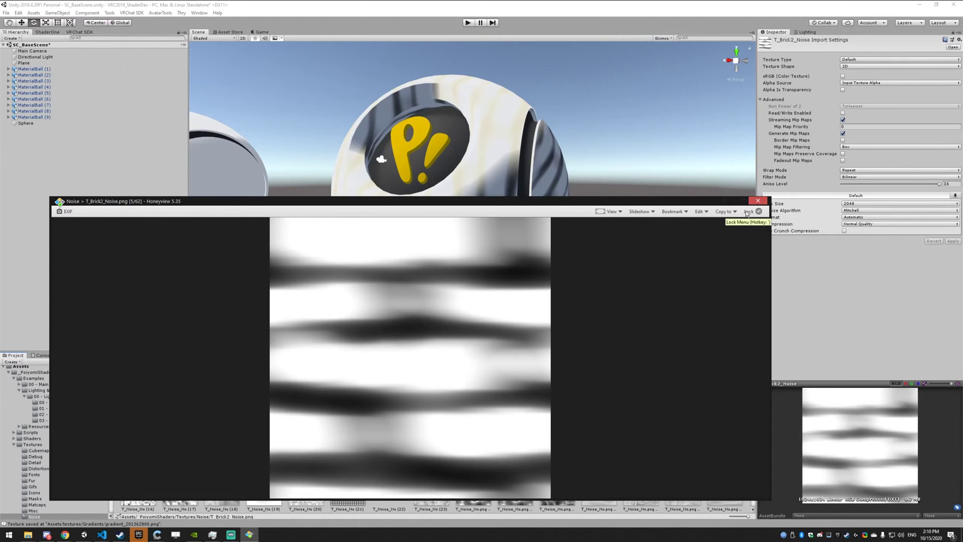
click(758, 200)
Select the directional light and examine the AO stripes on M_005's lit and shadowed areas relative to it.
right_drag(501, 162, 436, 130)
click(242, 144)
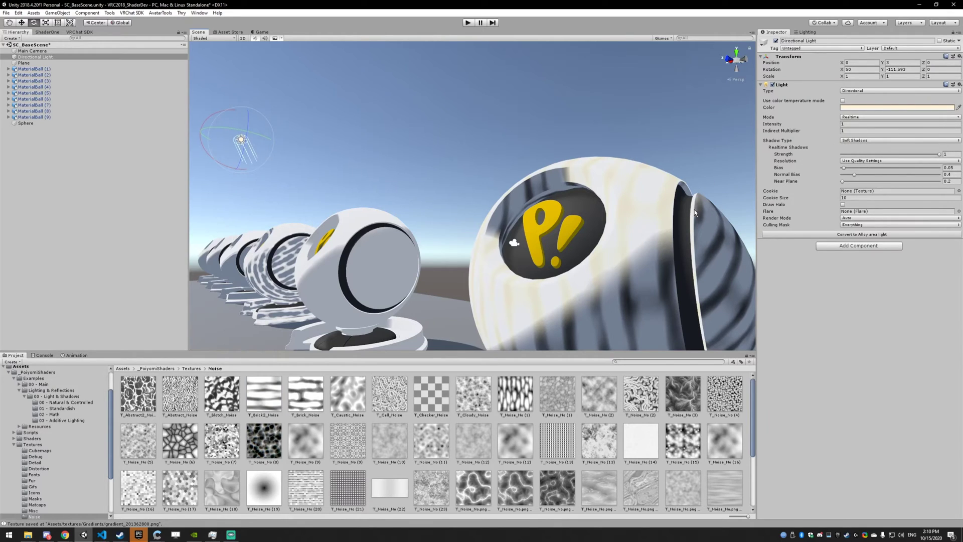
right_drag(643, 201, 680, 180)
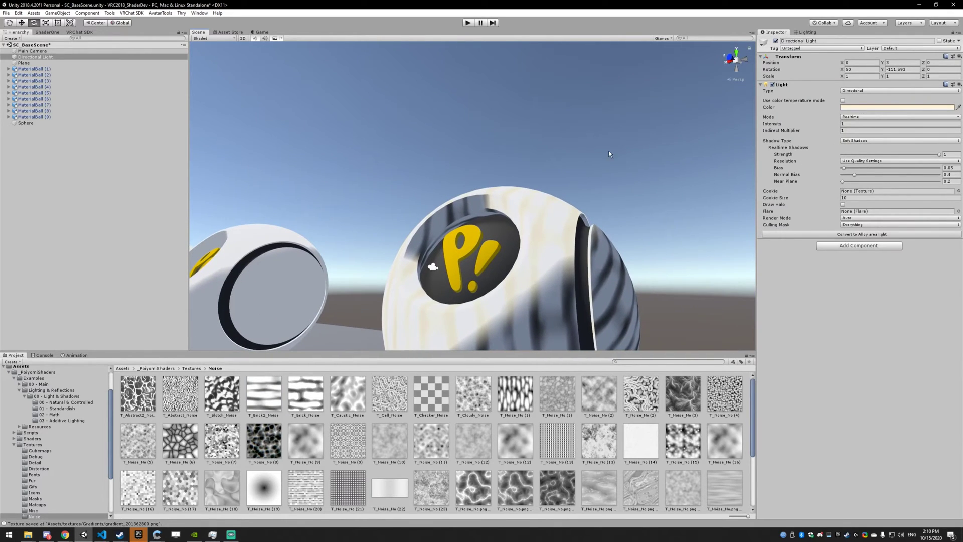
right_drag(616, 152, 534, 233)
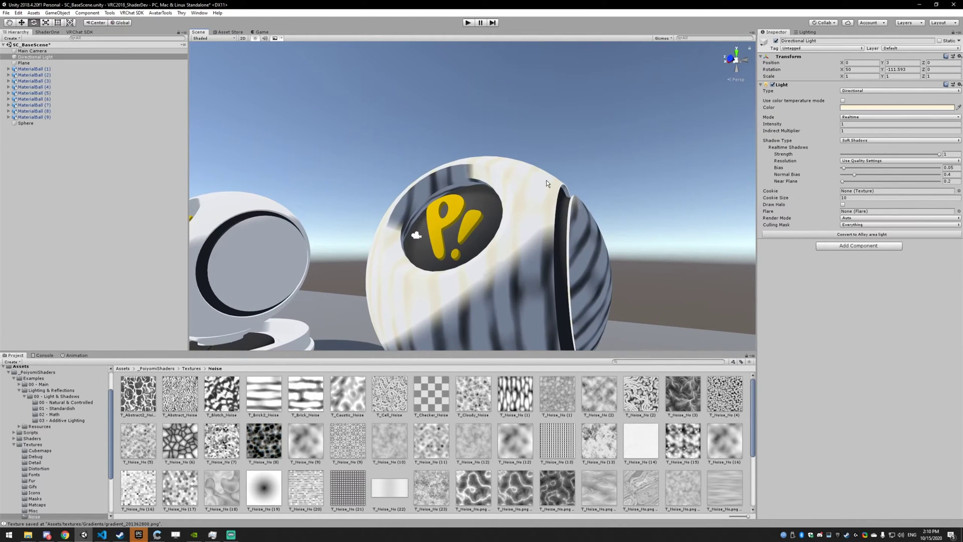
right_drag(541, 188, 503, 202)
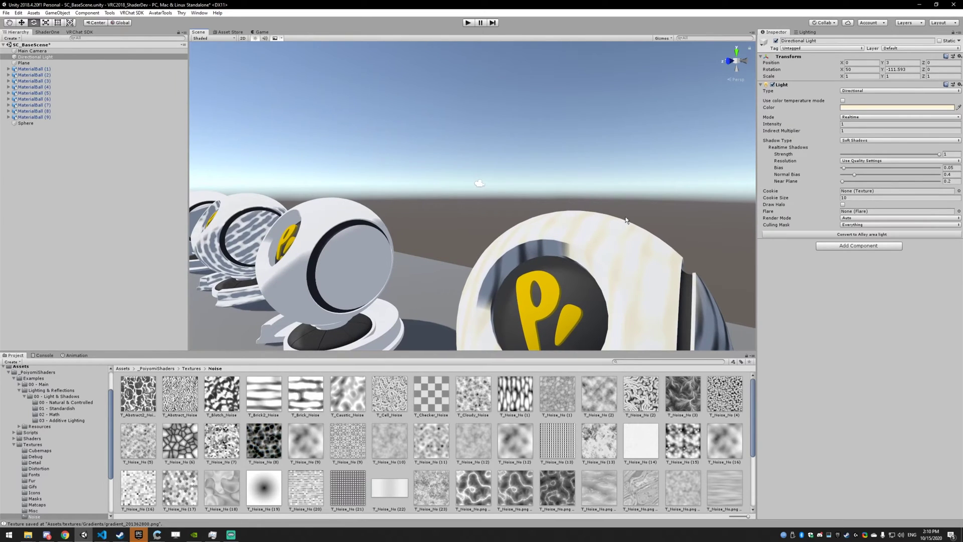
right_drag(622, 219, 64, 240)
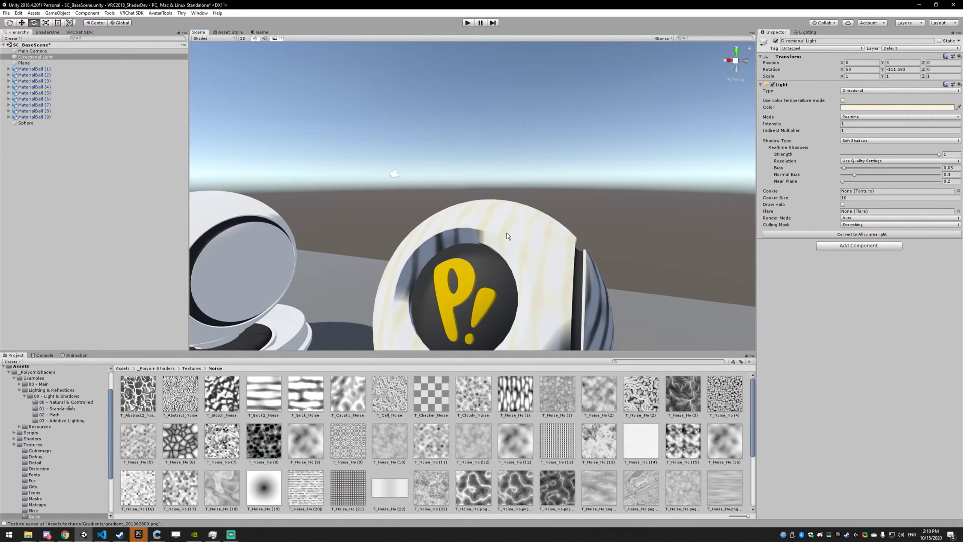
middle_drag(551, 243, 543, 228)
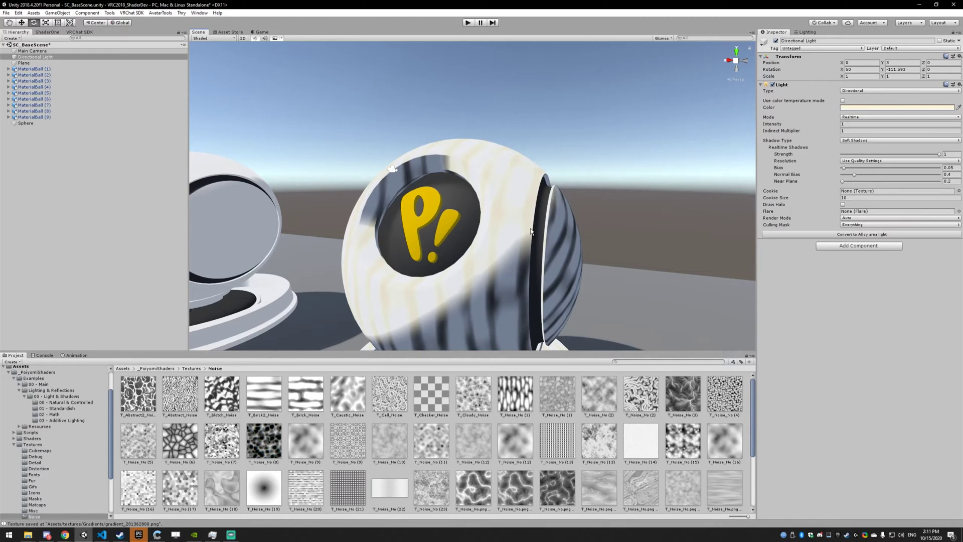
alt+drag(581, 223, 543, 246)
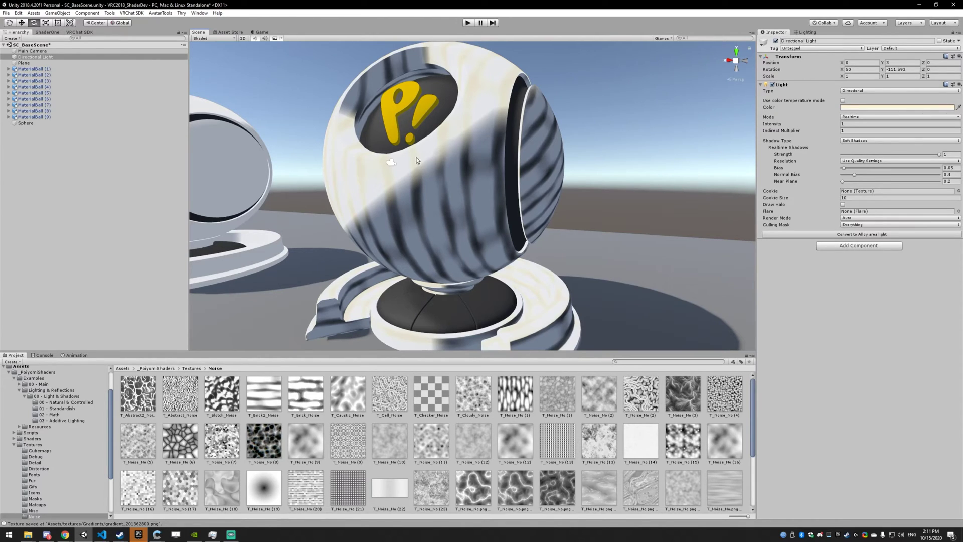
Return to the 00 - Natural & Controlled folder and select the M_006 material, framing its material ball.
scroll(417, 160, down, 4)
middle_drag(477, 143, 532, 206)
click(71, 402)
click(375, 394)
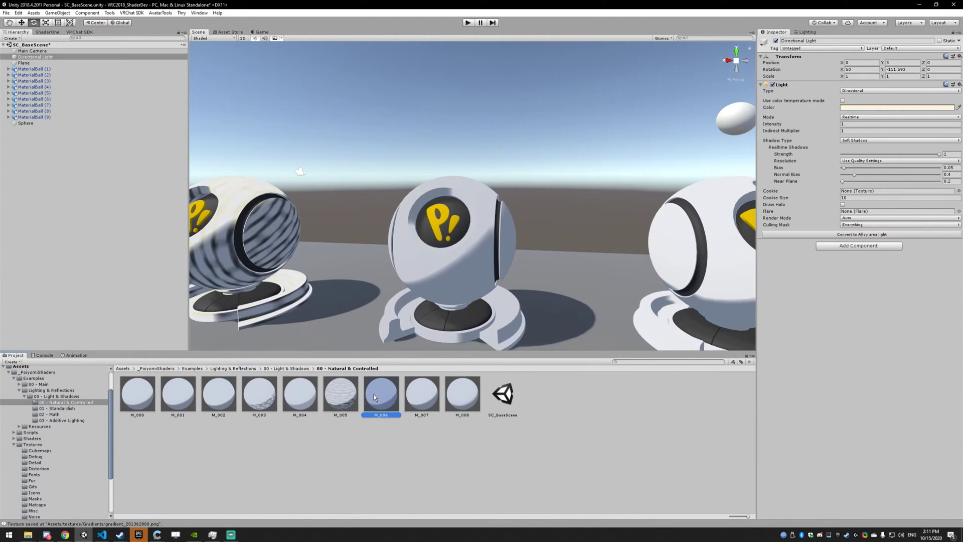
alt+drag(604, 179, 637, 182)
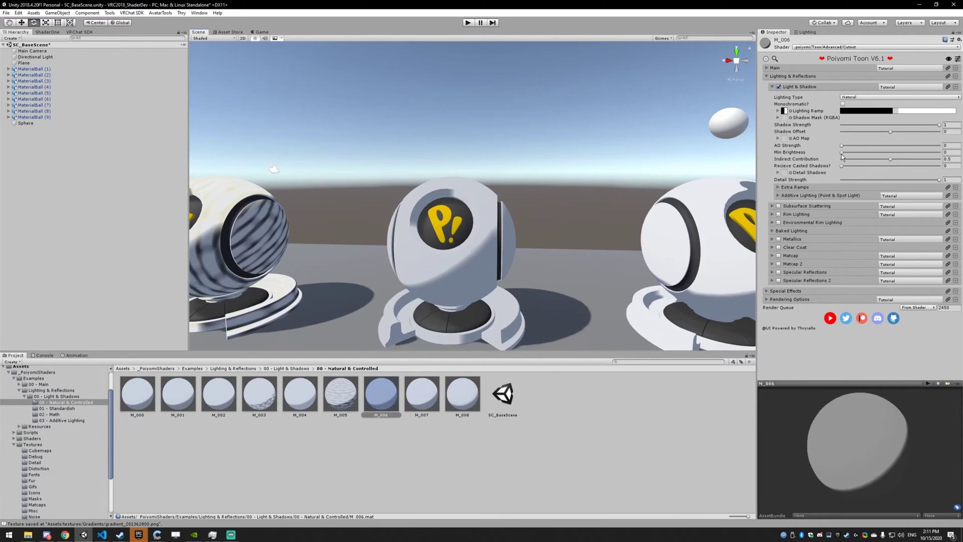
Try a Min Brightness of about 0.06 on M_006 and return it to 0.
mouse_move(842, 152)
mouse_down()
mouse_move(915, 152)
mouse_move(841, 152)
mouse_up()
mouse_move(842, 155)
mouse_down()
mouse_move(898, 150)
mouse_move(835, 154)
mouse_move(896, 153)
mouse_move(848, 155)
mouse_up()
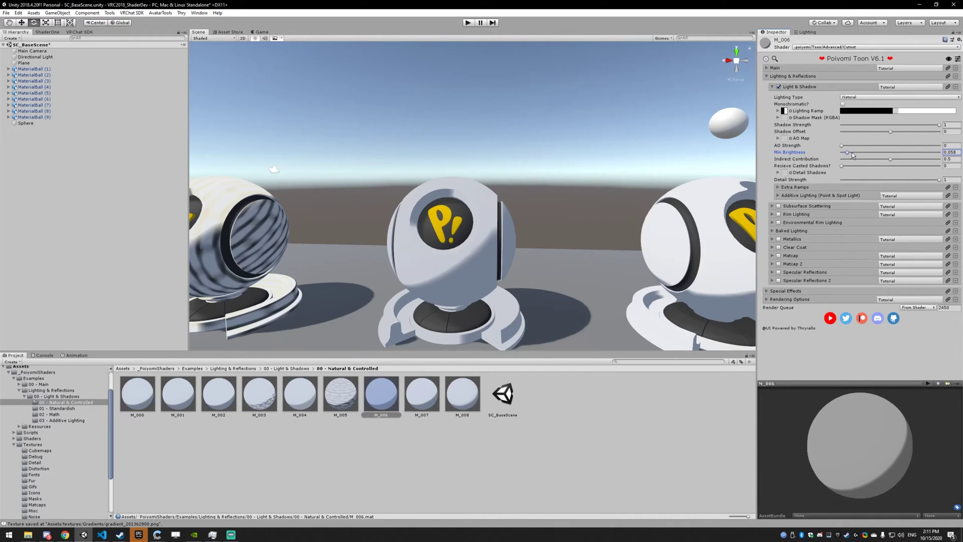
mouse_move(851, 157)
mouse_down()
mouse_move(905, 155)
mouse_move(881, 166)
mouse_move(905, 164)
mouse_move(847, 161)
mouse_up()
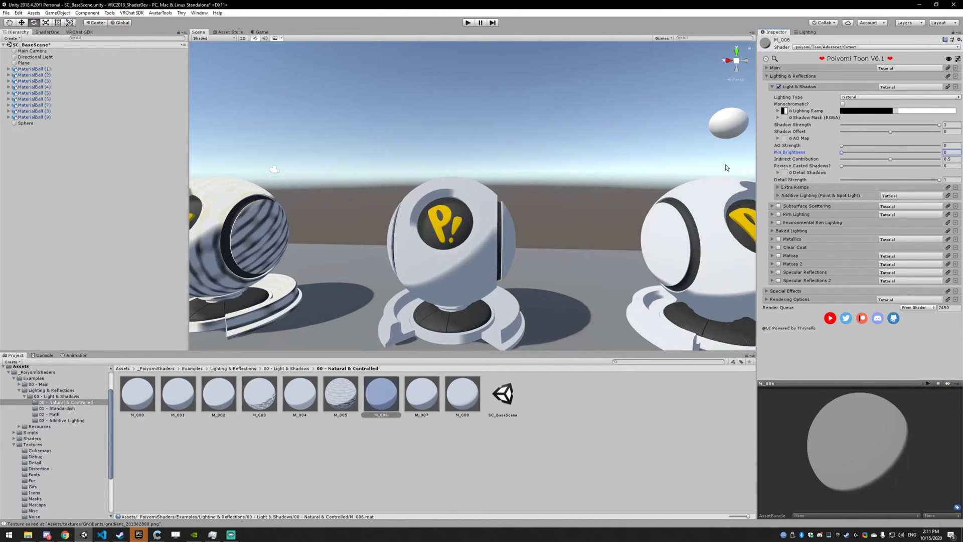
Raise M_006's Indirect Contribution to 0.742 for comparison and set it to 0.2.
right_drag(681, 184, 681, 203)
scroll(679, 205, down, 4)
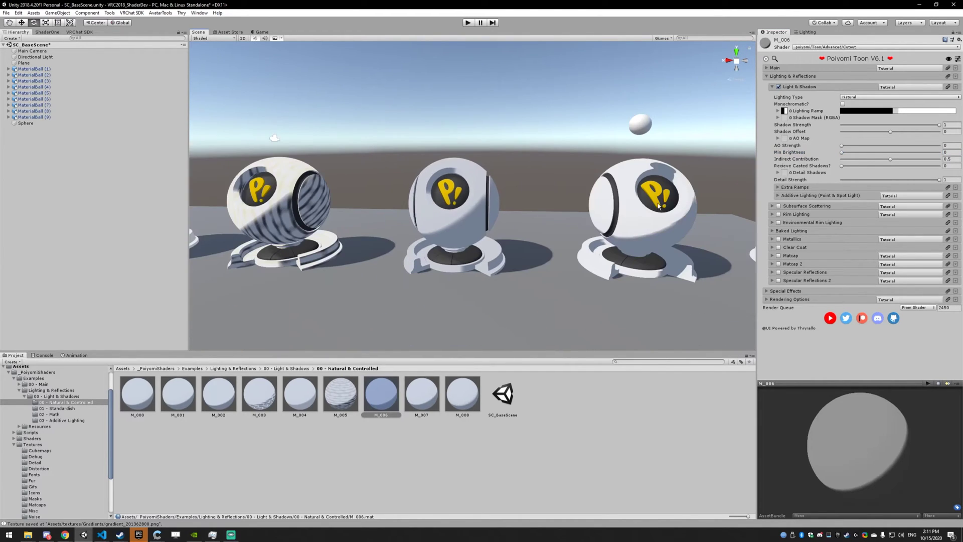
middle_drag(678, 205, 615, 206)
scroll(620, 209, up, 3)
right_drag(614, 205, 679, 198)
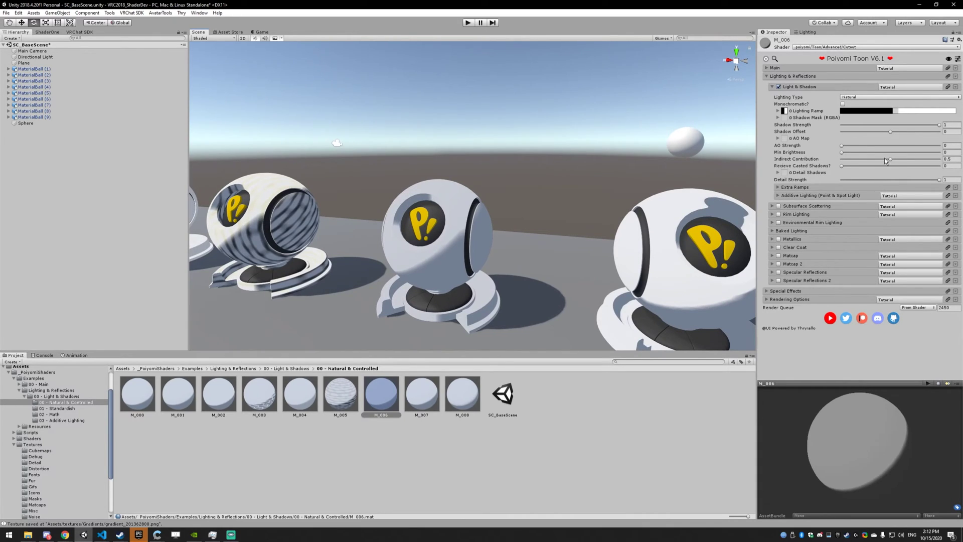
mouse_move(894, 163)
mouse_down()
mouse_move(872, 166)
mouse_move(914, 164)
mouse_move(833, 169)
mouse_move(911, 165)
mouse_up()
right_drag(616, 155, 695, 224)
click(951, 158)
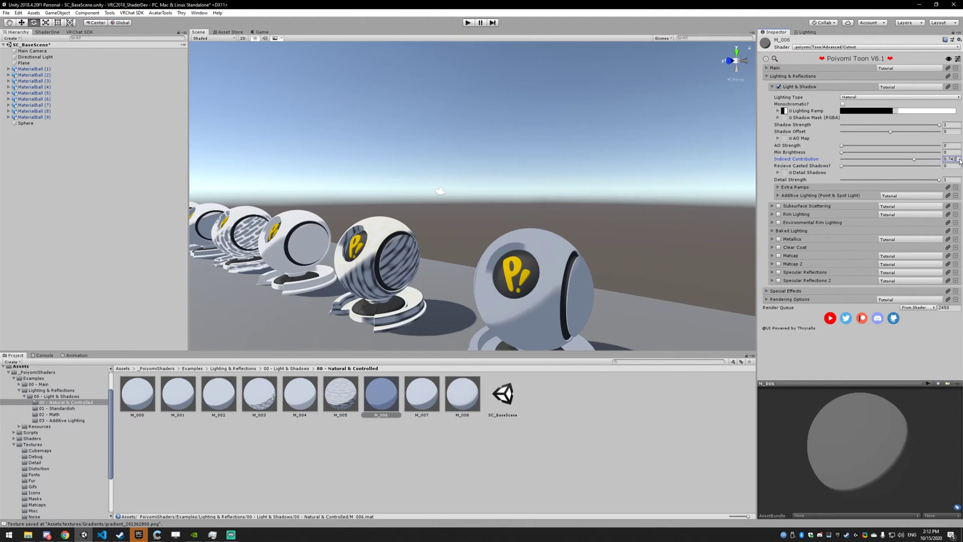
text(2)
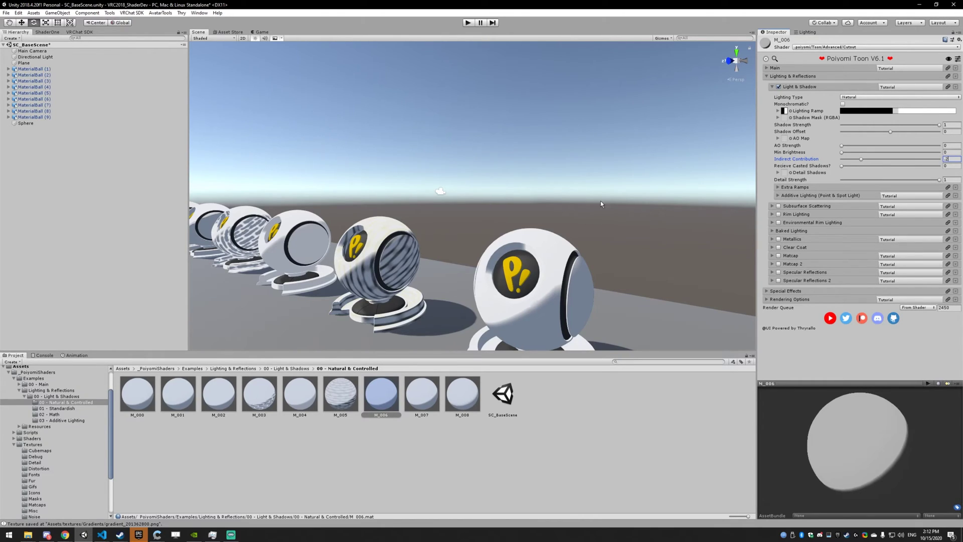
Try Indirect Contribution values of 0 and 1 on M_006 and restore it to 0.2.
right_drag(576, 205, 501, 196)
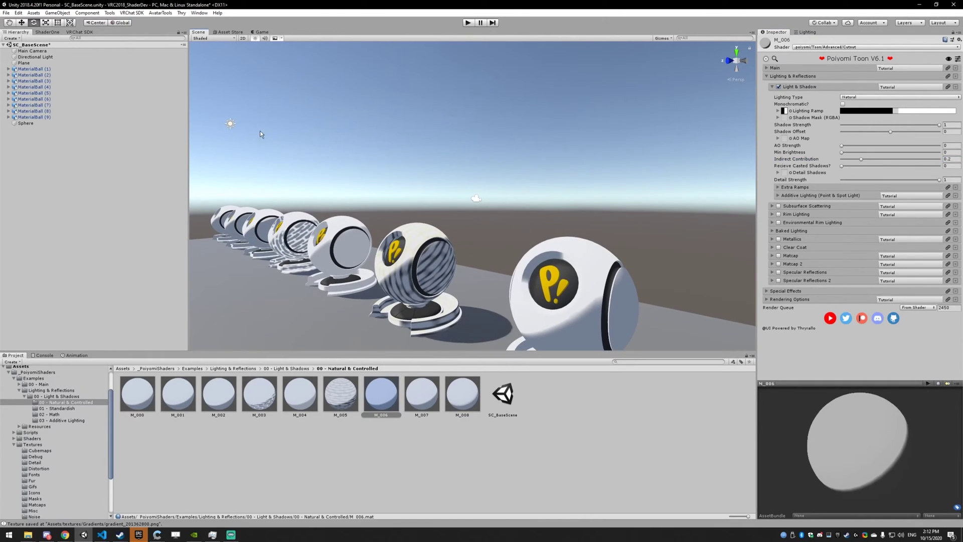
drag(859, 159, 733, 177)
right_drag(681, 247, 636, 262)
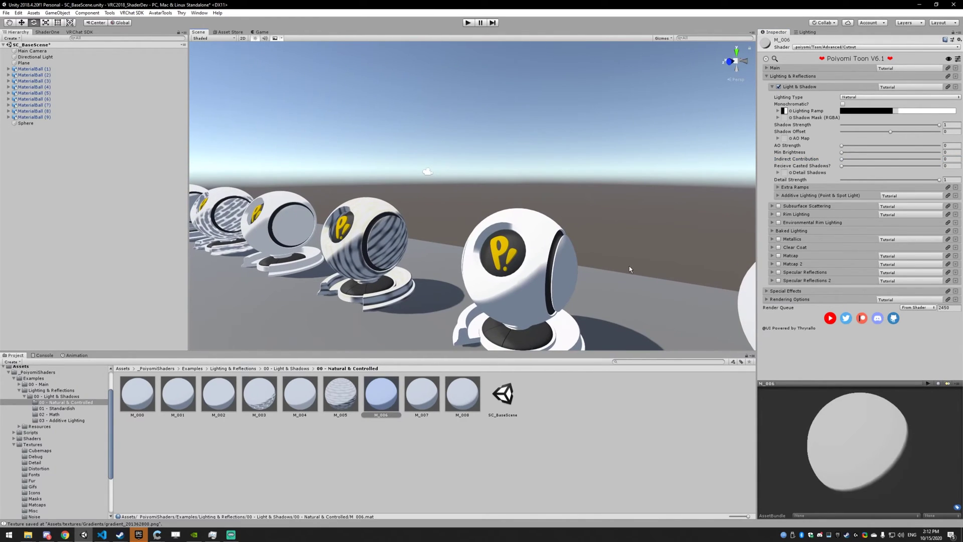
right_drag(473, 215, 365, 174)
right_drag(581, 206, 894, 152)
drag(847, 161, 940, 159)
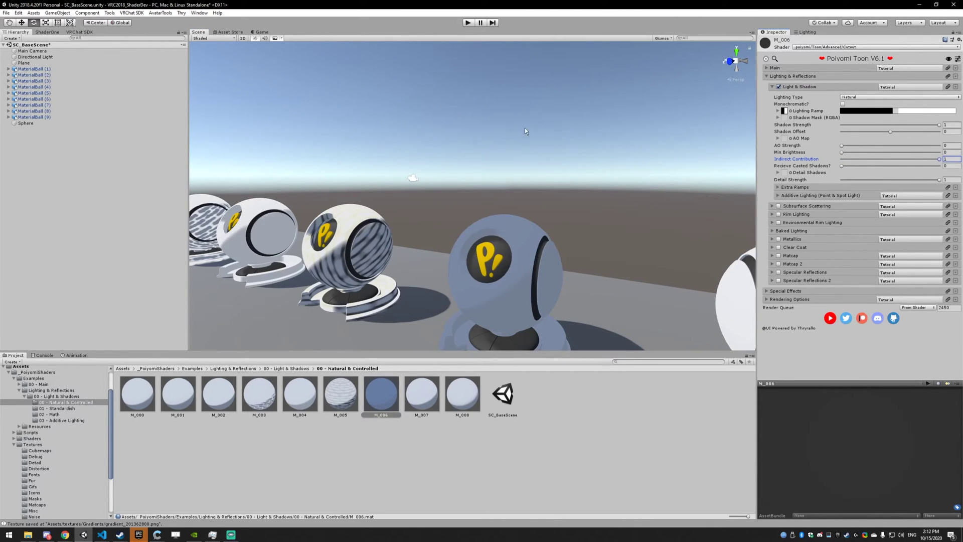
right_drag(601, 176, 688, 188)
click(955, 159)
text(.2)
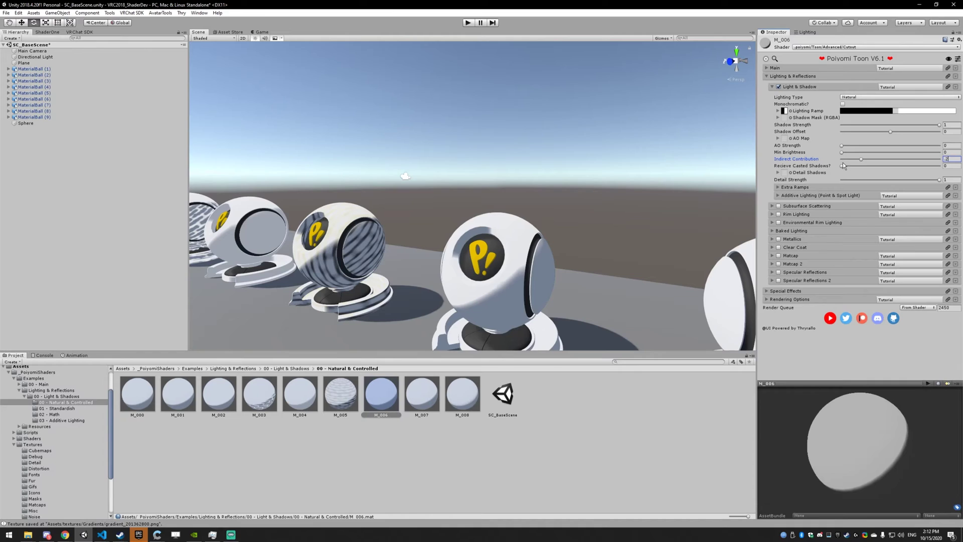
Frame M_007's material ball and compare the Light & Shadow settings of M_006 and M_007.
right_drag(593, 215, 661, 211)
middle_drag(661, 211, 589, 180)
click(429, 395)
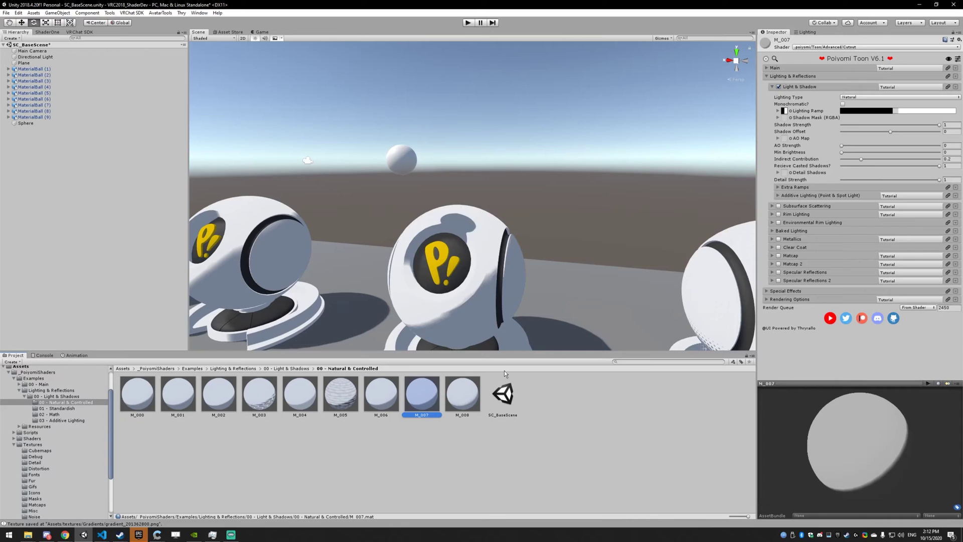
click(384, 395)
click(417, 396)
Move the sphere floating above M_007's ball along the X axis to -10.281 and inspect its cast shadow.
middle_drag(470, 224, 505, 239)
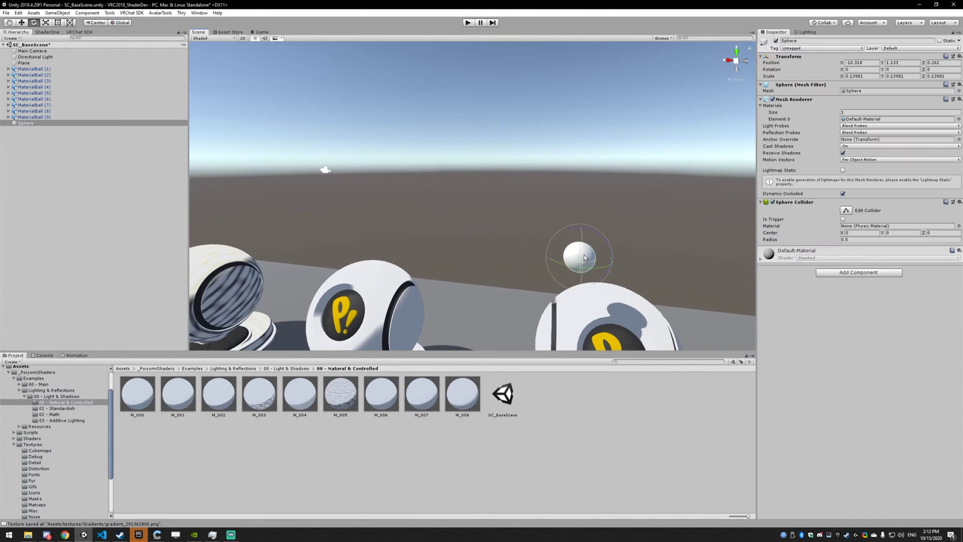
key(w)
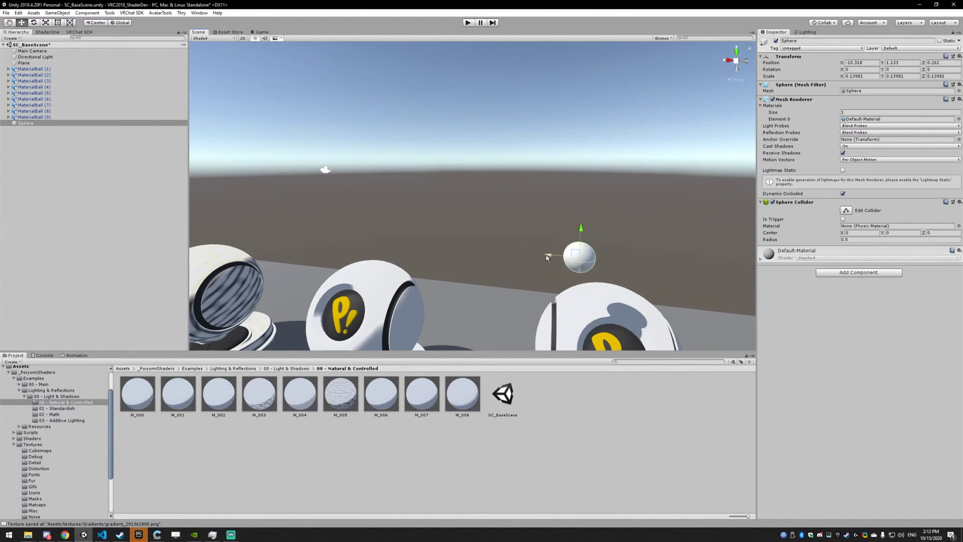
drag(549, 257, 479, 247)
key(f)
right_drag(472, 327, 456, 354)
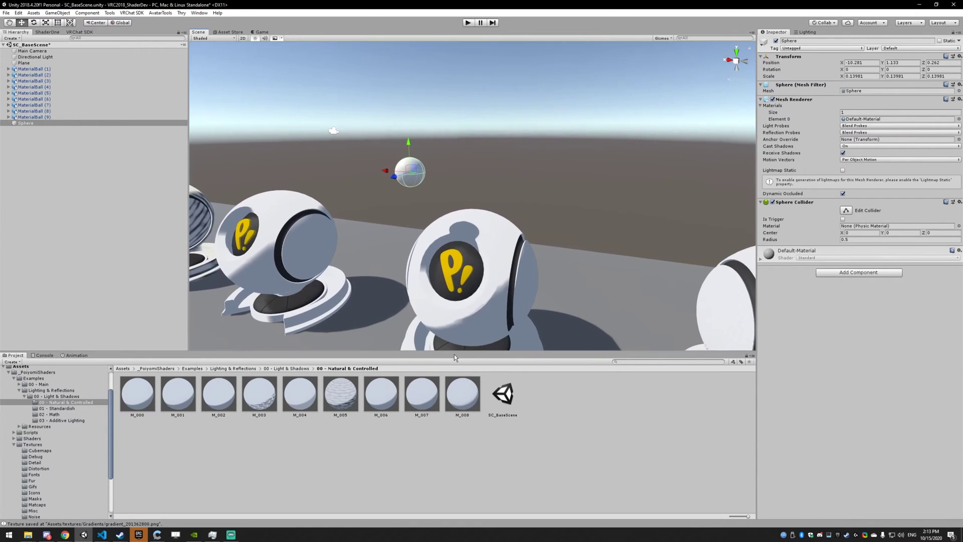
middle_drag(538, 283, 533, 274)
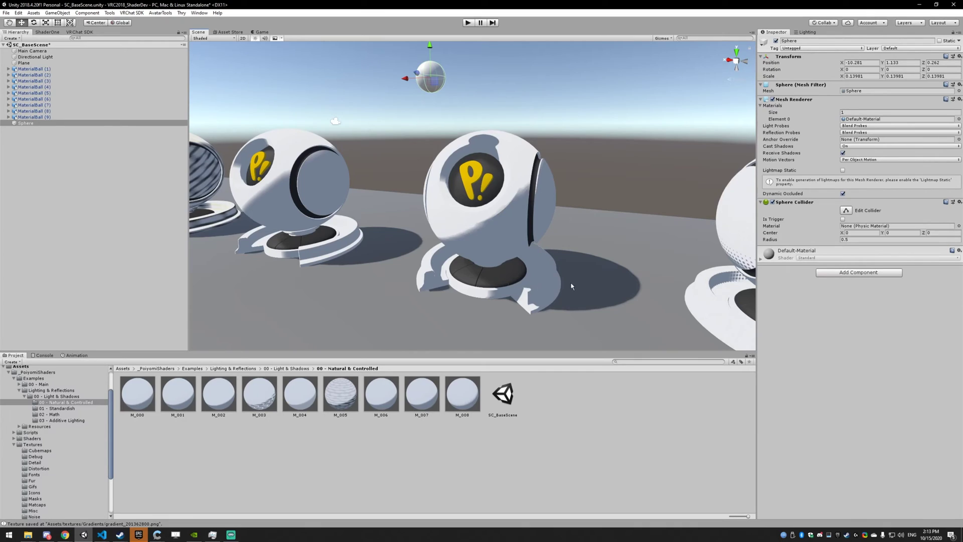
Select M_007 and examine the shadows cast onto its material ball up close.
click(421, 396)
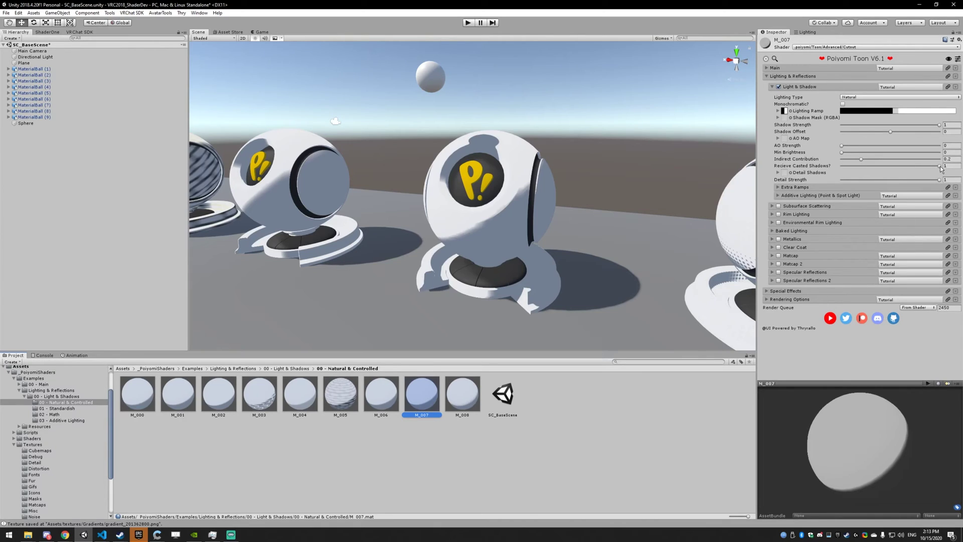
drag(941, 166, 958, 186)
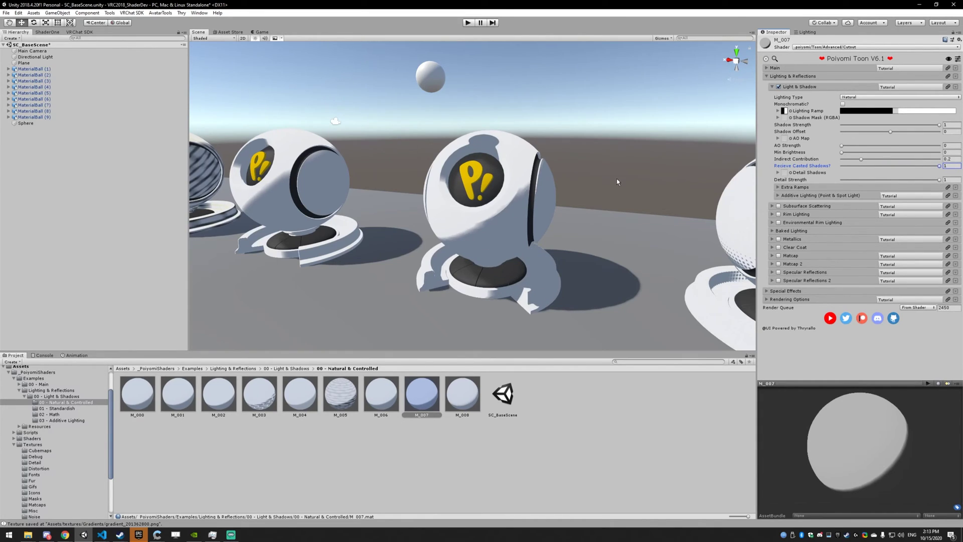
mouse_move(674, 187)
middle_down()
mouse_move(682, 184)
mouse_move(677, 197)
mouse_move(682, 189)
middle_up()
right_drag(682, 189, 637, 180)
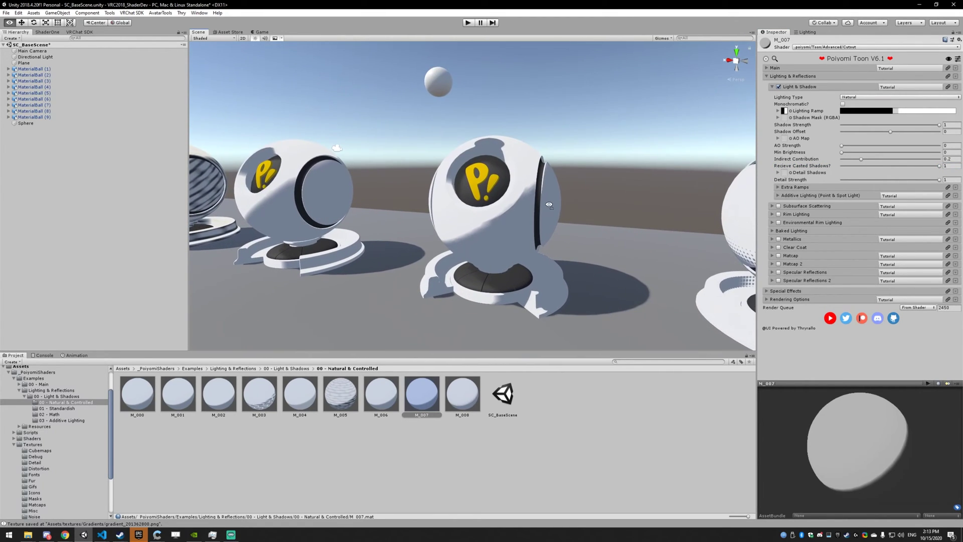
mouse_move(549, 206)
right_down()
mouse_move(540, 228)
mouse_move(542, 217)
right_up()
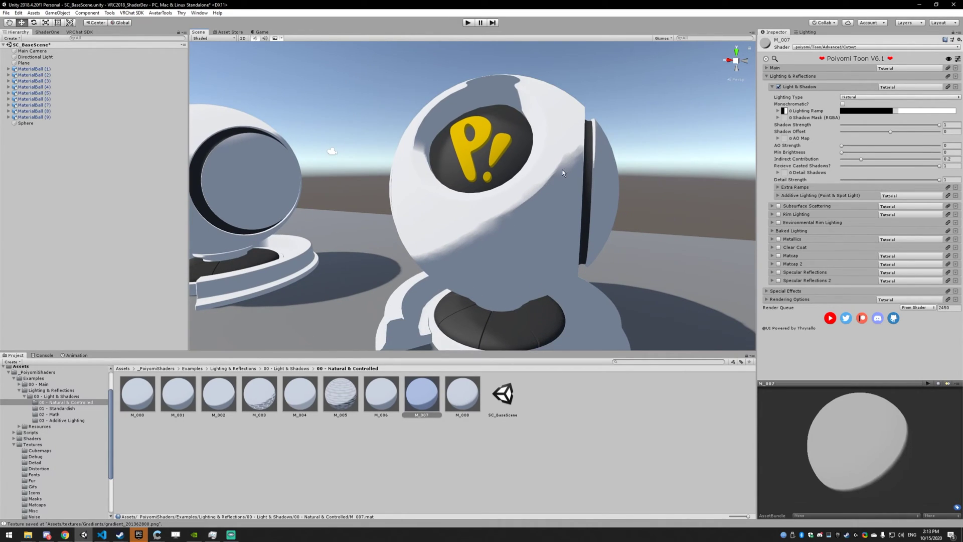
Try Recieve Casted Shadows at 0 on M_007 and restore it to 1.
click(936, 167)
drag(881, 166, 803, 169)
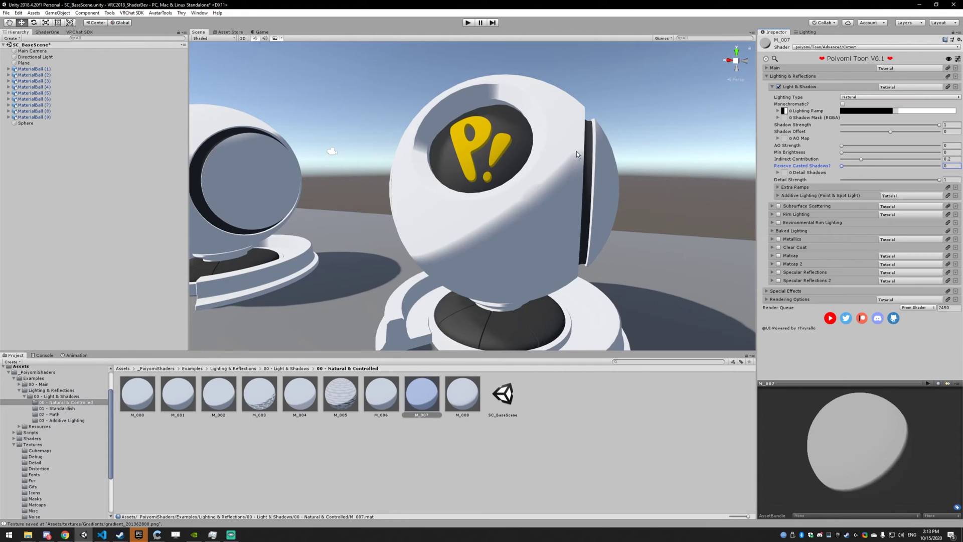
drag(842, 167, 941, 166)
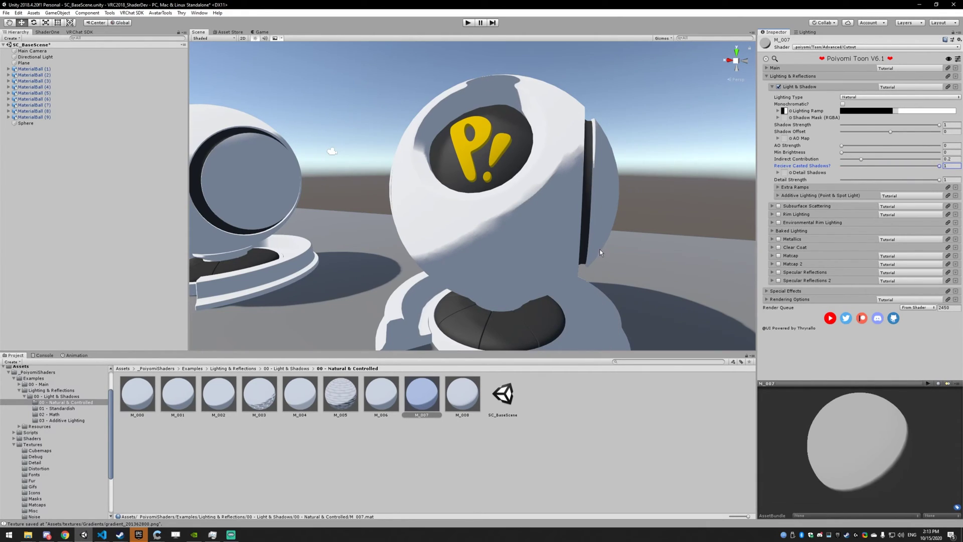
Compare M_007's material ball with the neighbouring ball that has dotted detail shadows.
scroll(598, 253, down, 5)
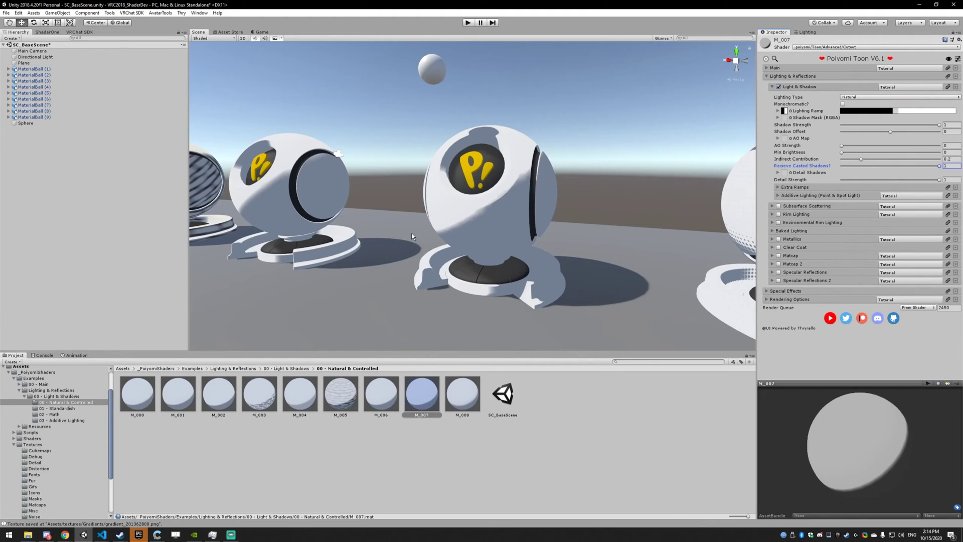
middle_drag(553, 203, 540, 211)
right_drag(540, 210, 567, 226)
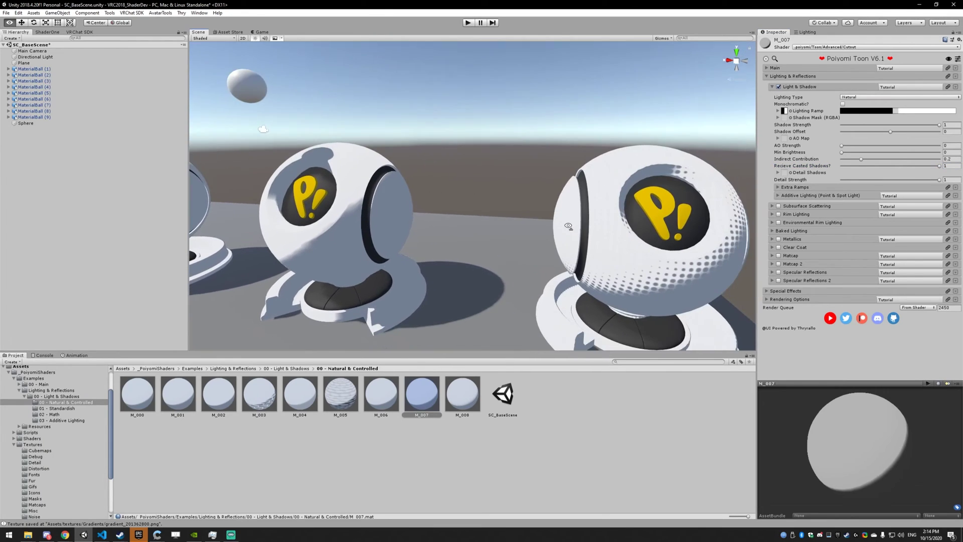
middle_drag(568, 226, 556, 221)
right_drag(555, 221, 548, 218)
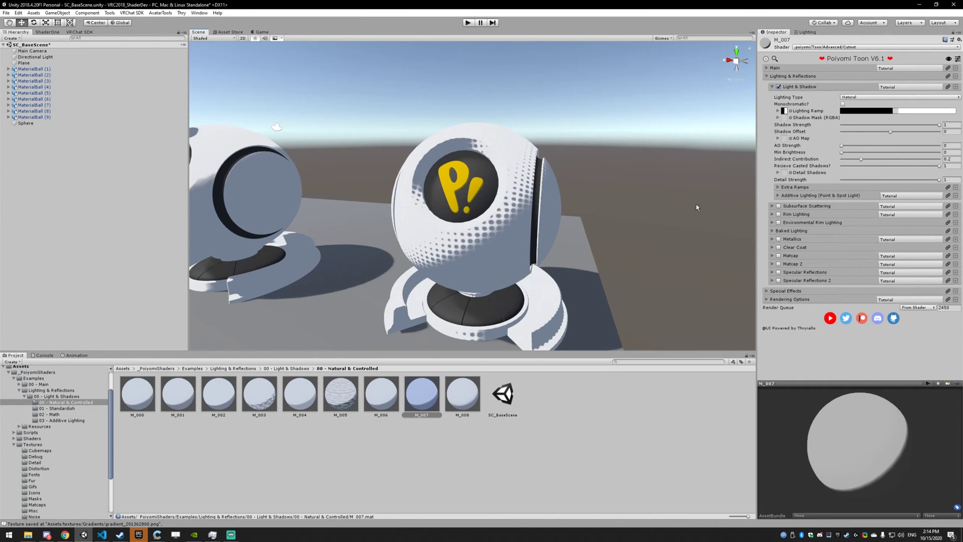
Select M_008 and replace its Detail Shadows texture with the noise texture T_Noise_No (1).
click(463, 392)
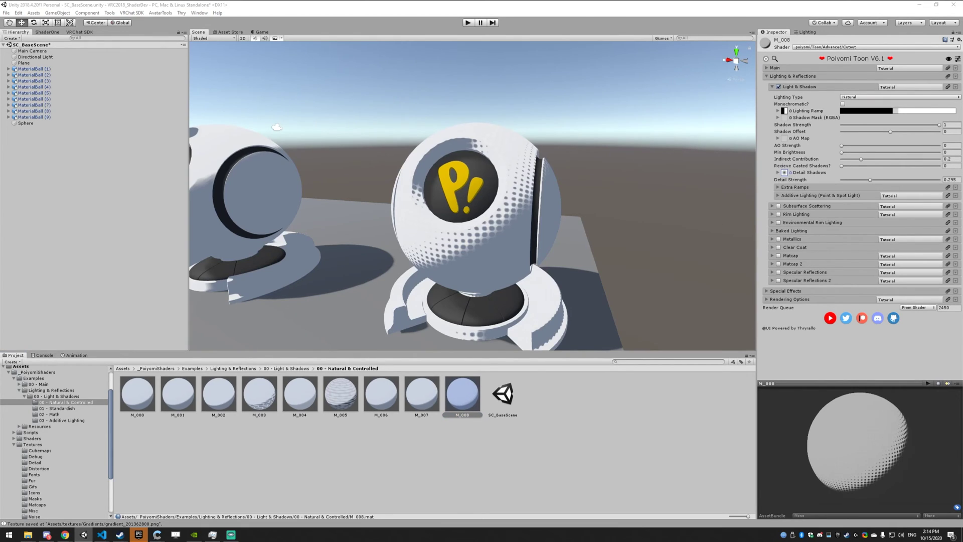
key(Delete)
drag(0, 186, 342, 196)
text(noise)
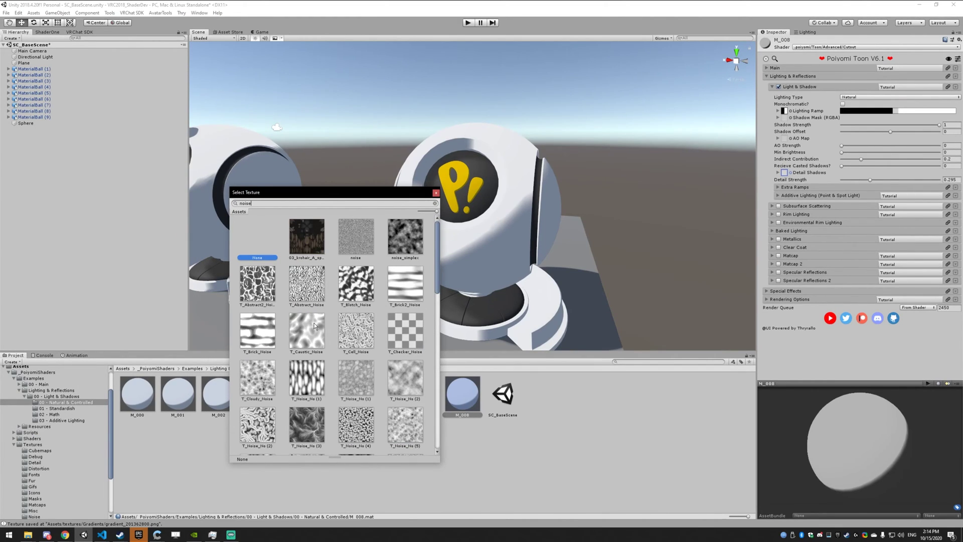
click(303, 387)
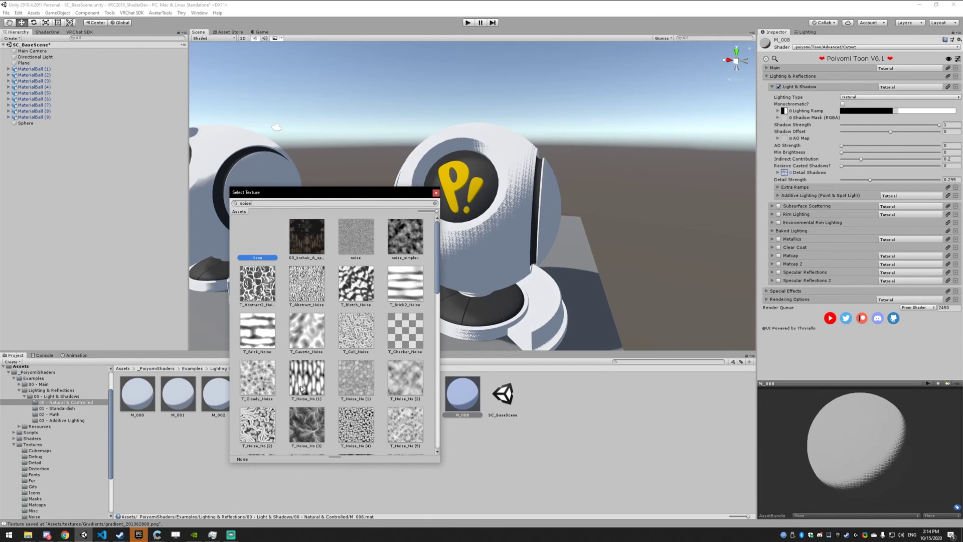
click(435, 193)
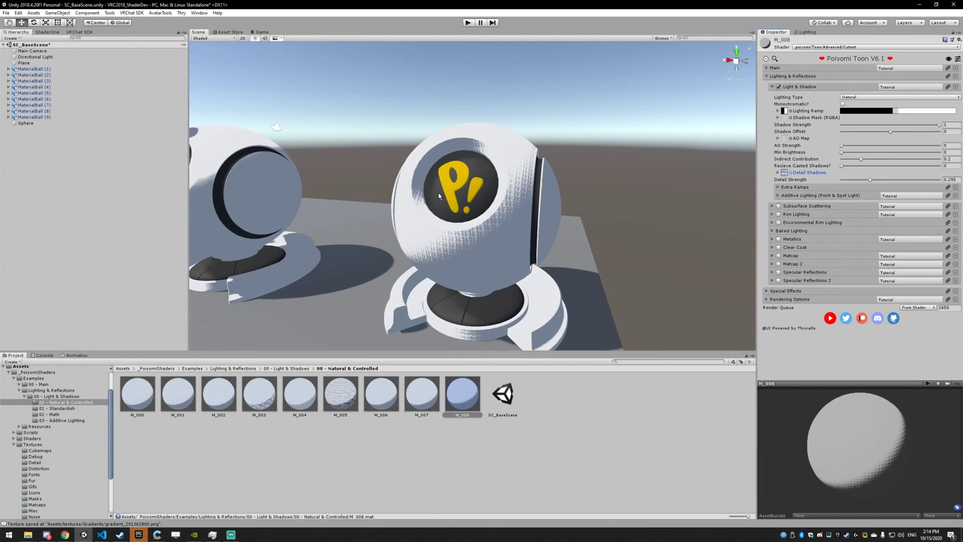
Set the Detail Shadows texture tiling on M_008 to 2 in both X and Y.
click(803, 173)
click(873, 179)
text(2)
key(Tab)
text(2)
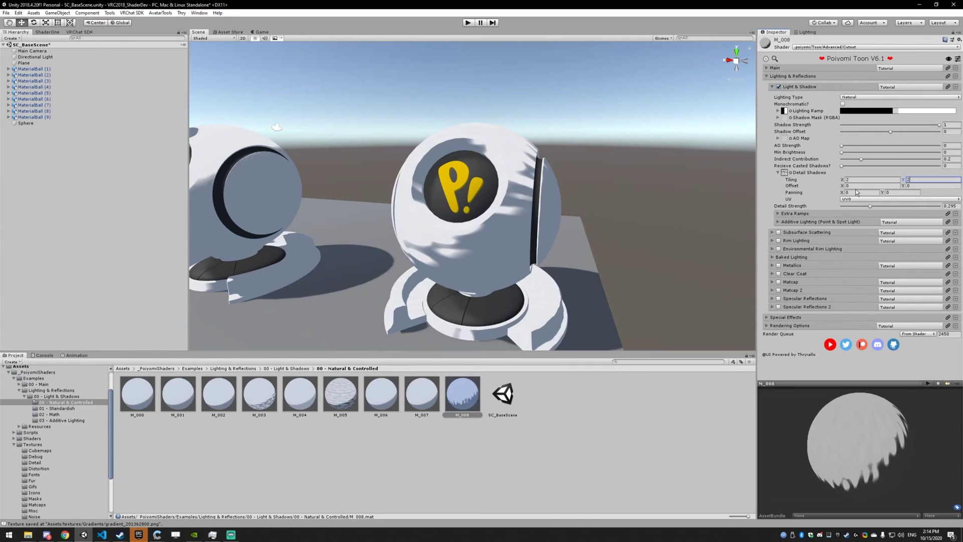
Try Detail Strength at about 0.374 and 0.942 on M_008 while viewing its ball, and bring it down to about 0.313.
drag(870, 205, 878, 206)
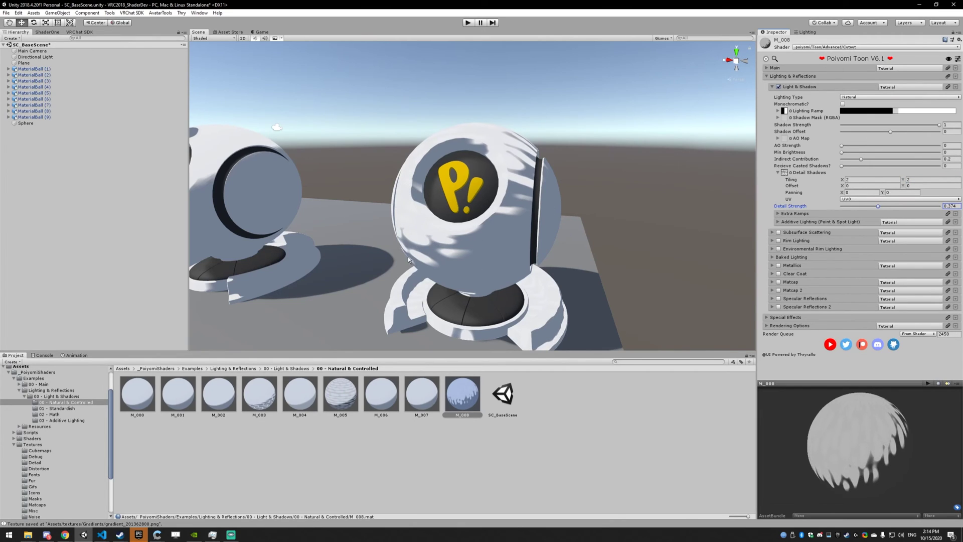
key(w)
right_drag(512, 249, 624, 244)
key(s)
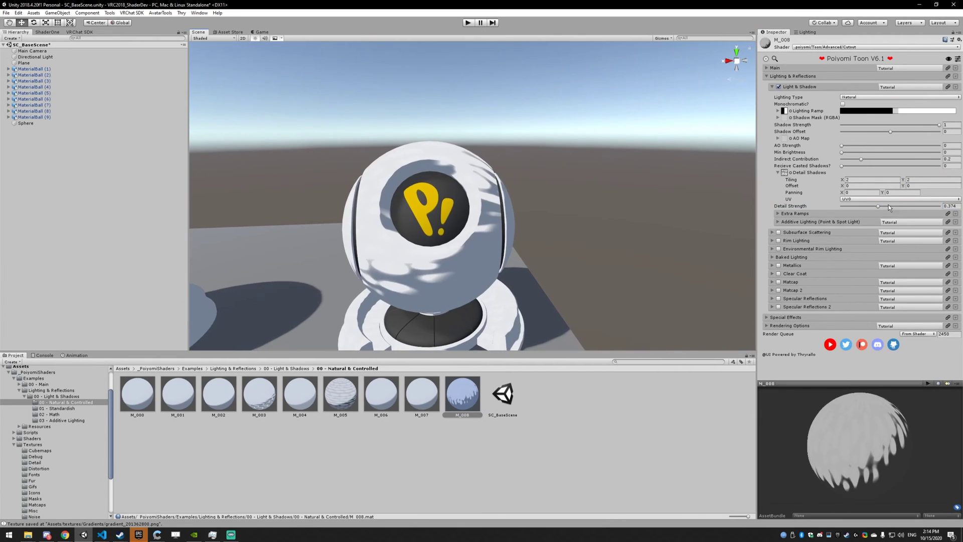
drag(878, 206, 940, 206)
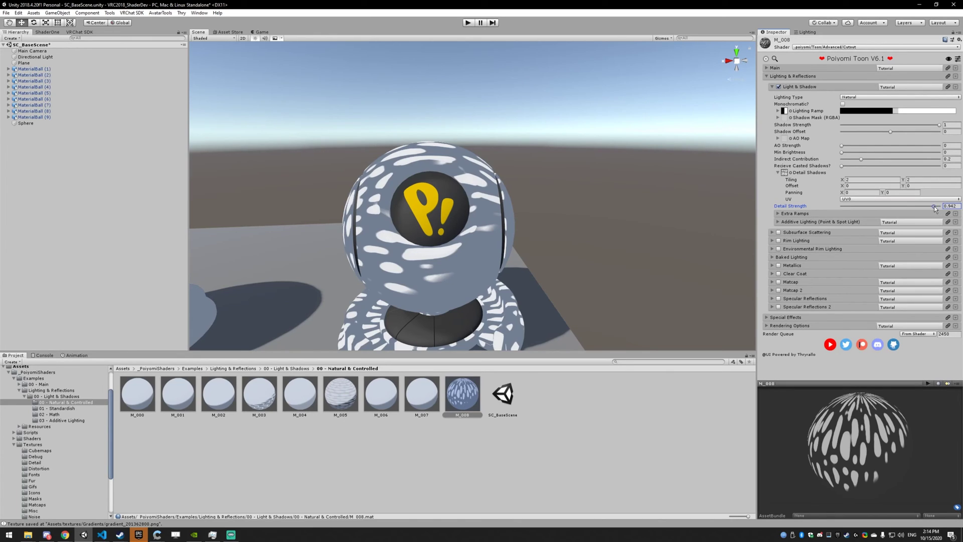
drag(935, 206, 872, 206)
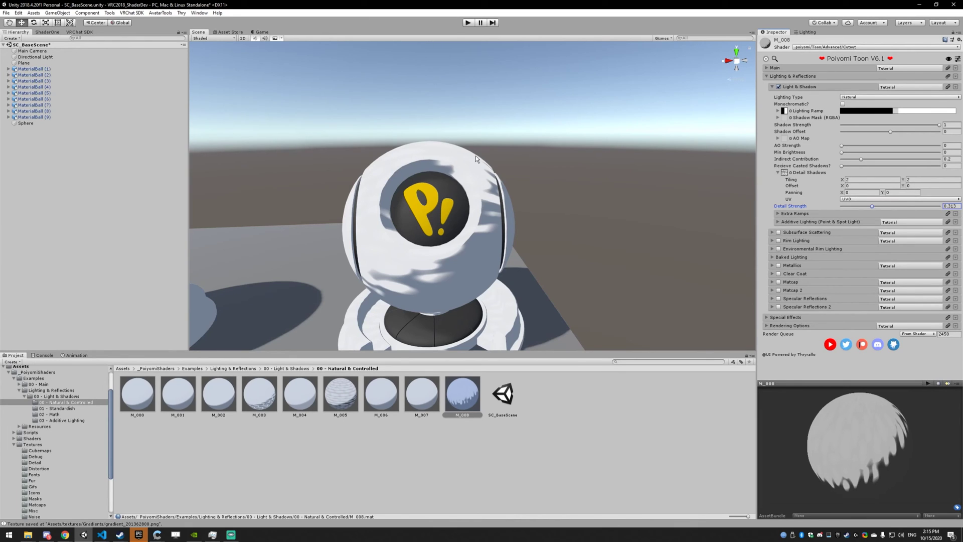
Inspect M_008's ball from several angles and change its Detail Shadows texture to T_Noise_No (19).
right_drag(430, 253, 362, 239)
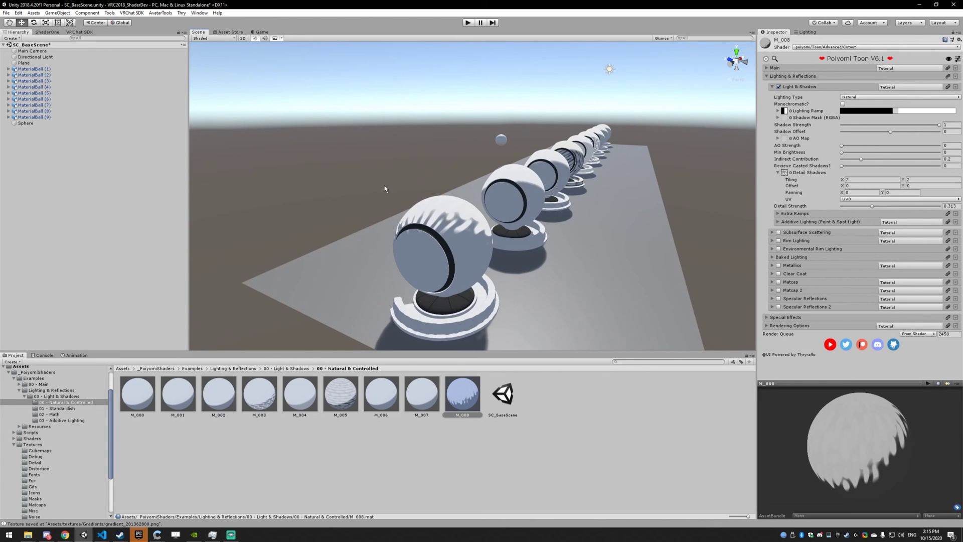
right_drag(391, 178, 675, 160)
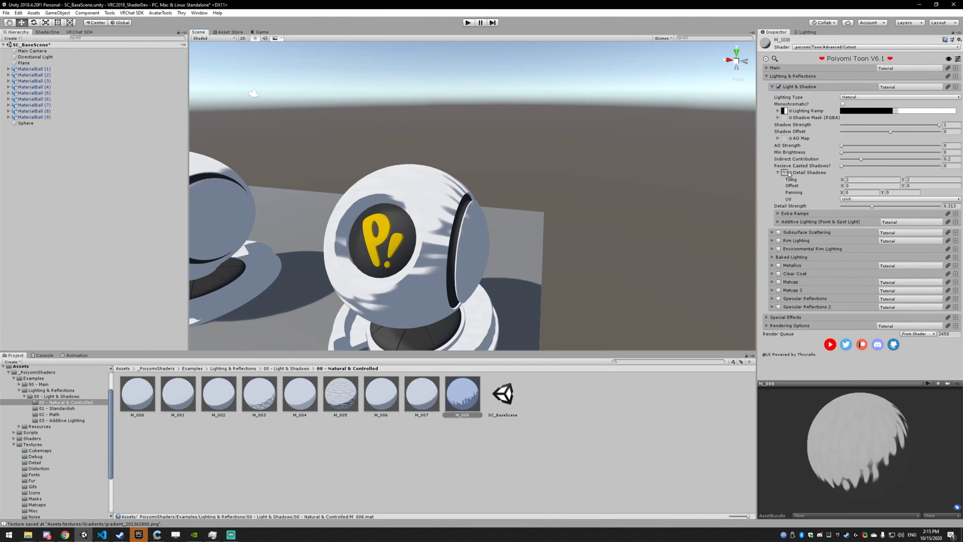
click(790, 171)
scroll(329, 321, down, 6)
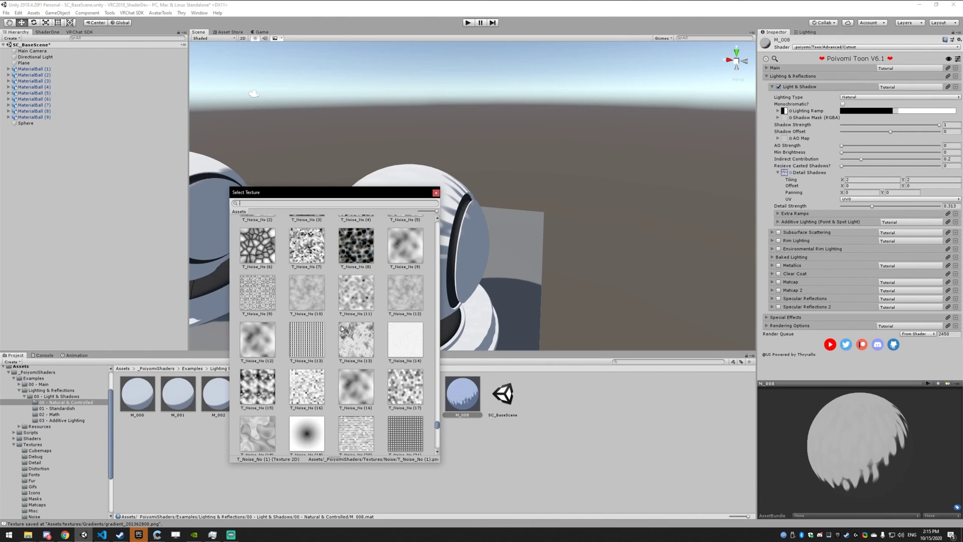
scroll(301, 416, down, 1)
click(316, 405)
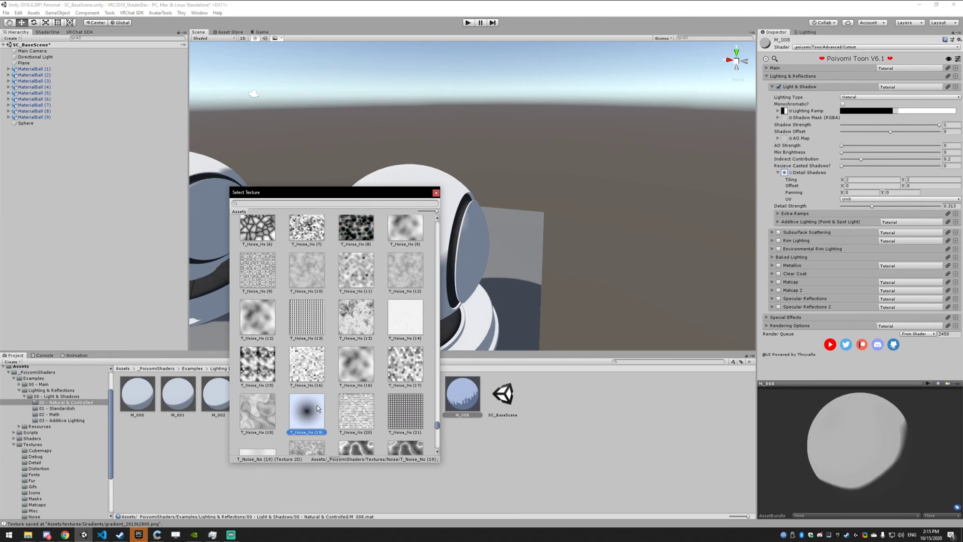
double_click(308, 412)
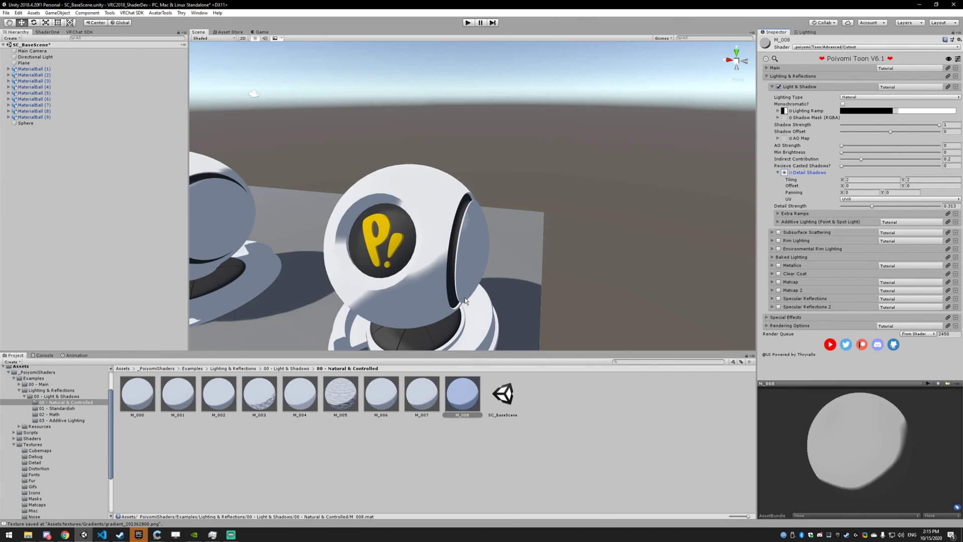
Set the Detail Shadows texture tiling on M_008 to 50 in both X and Y.
click(820, 173)
click(821, 173)
click(861, 174)
click(861, 174)
click(866, 181)
text(50)
click(921, 179)
text(50)
middle_drag(506, 246, 514, 233)
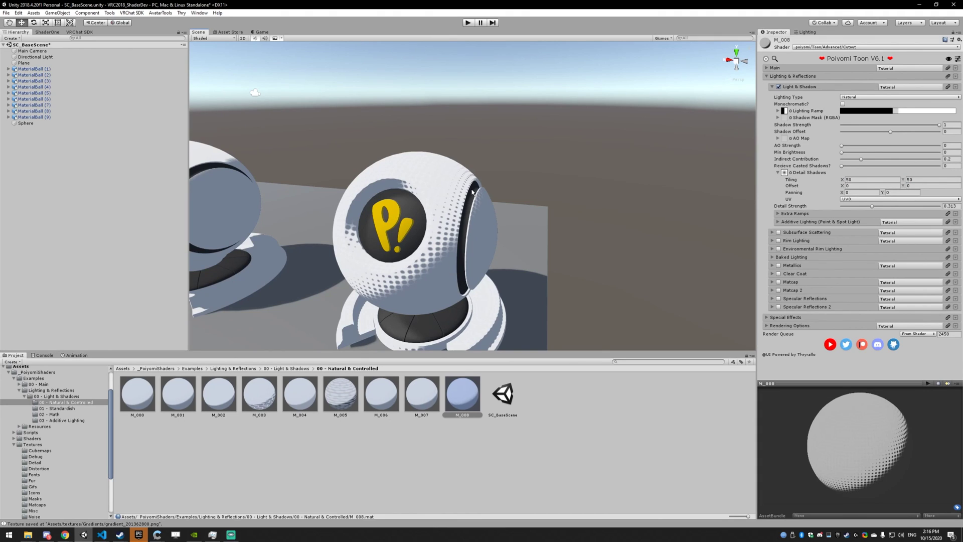
Lower M_008's Detail Strength to about 0.148 and inspect the dotted shadow edge on its ball.
alt+drag(445, 172, 455, 246)
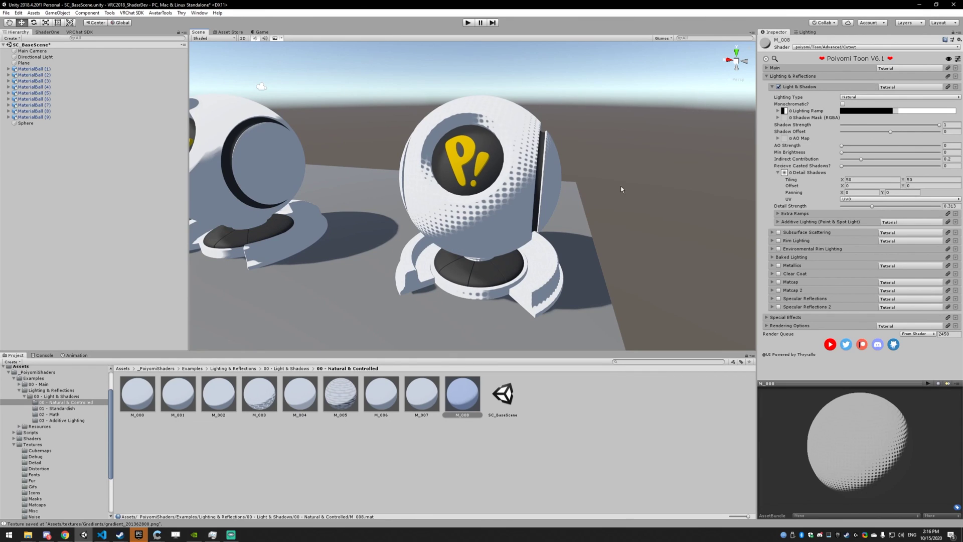
drag(882, 205, 856, 207)
alt+drag(547, 163, 579, 165)
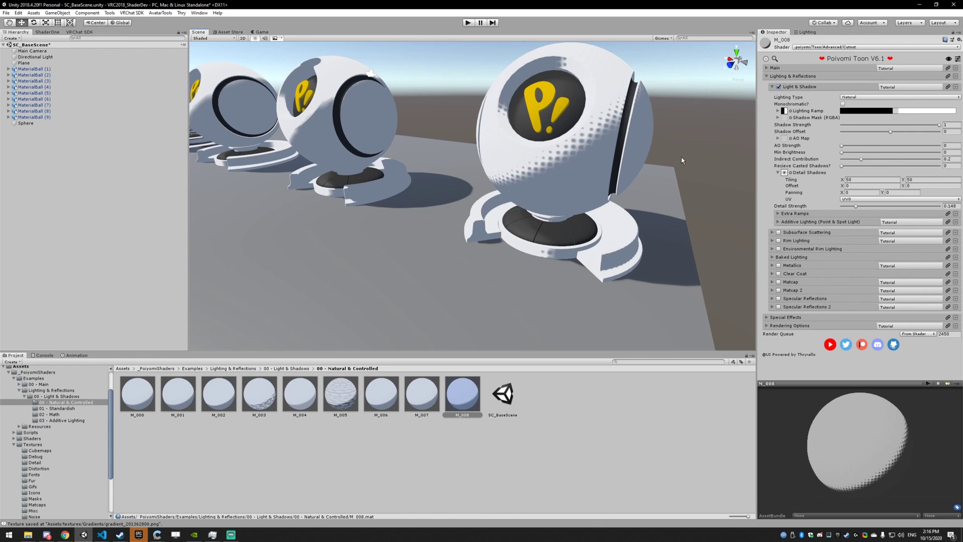
View the whole row of material balls and open the Lighting Type options for M_008.
right_drag(649, 161, 600, 149)
key(s)
click(858, 97)
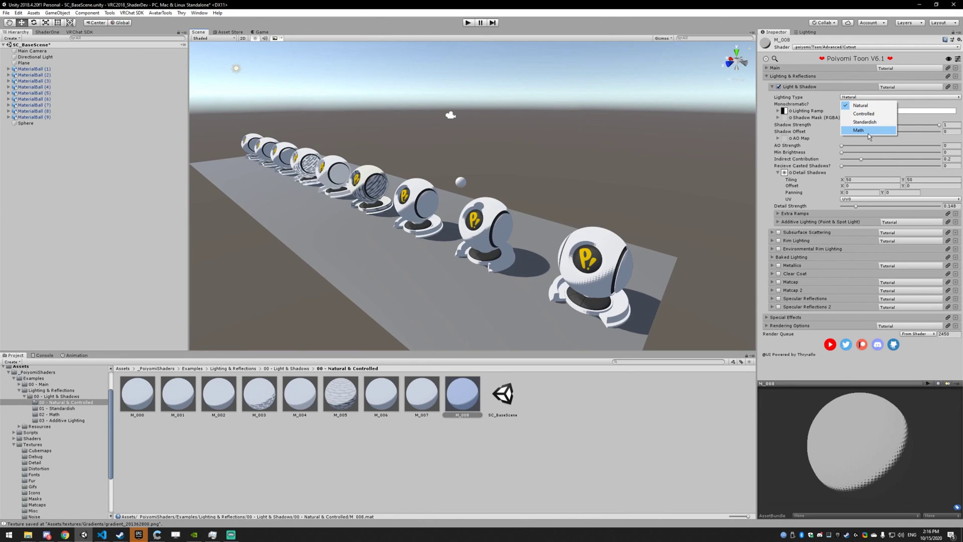